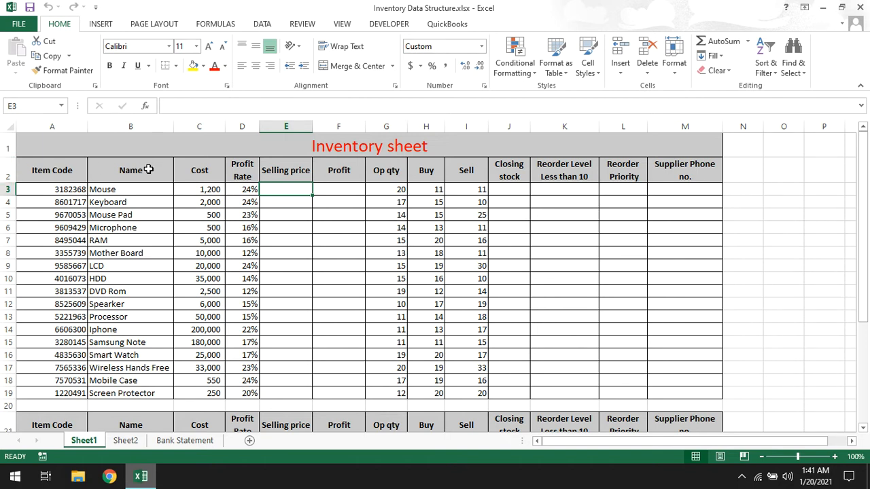
left_click_drag(148, 169, 206, 305)
left_click_drag(246, 174, 204, 368)
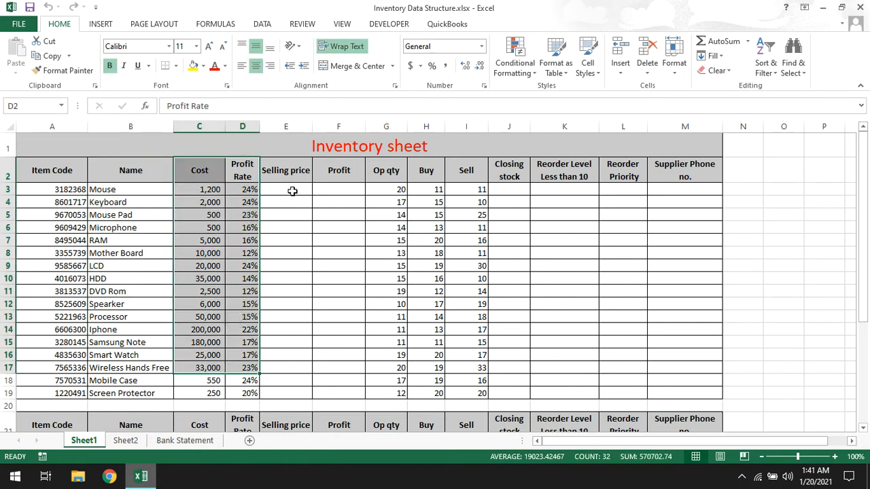
left_click_drag(292, 173, 271, 394)
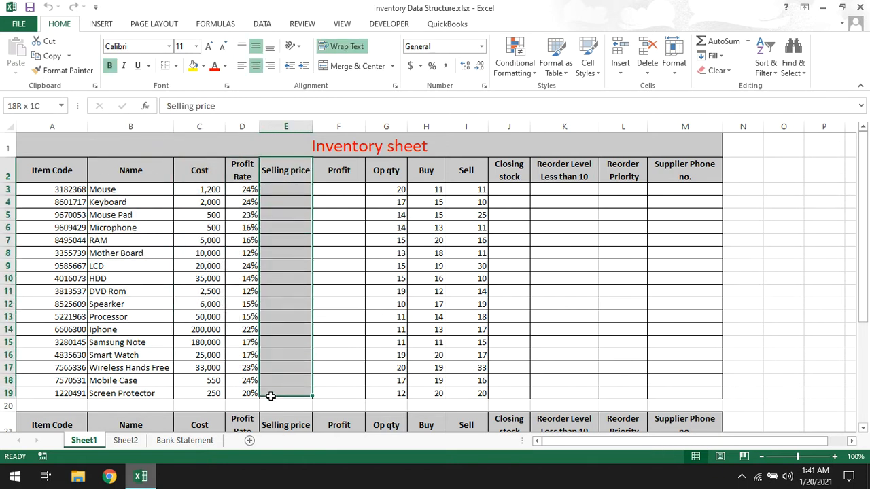
left_click(291, 190)
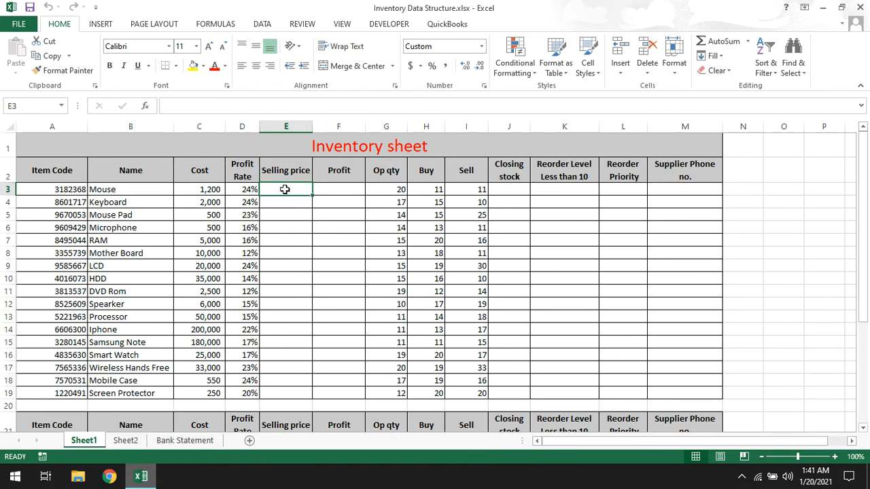
type("=")
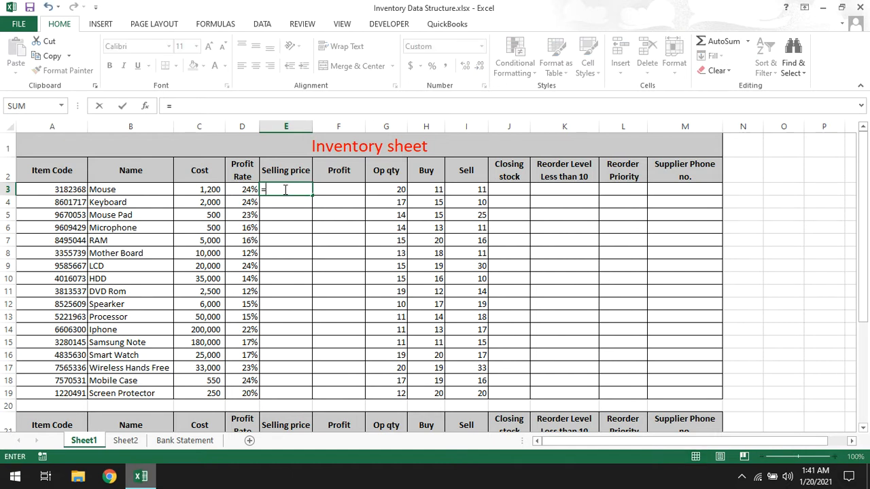
left_click(213, 189)
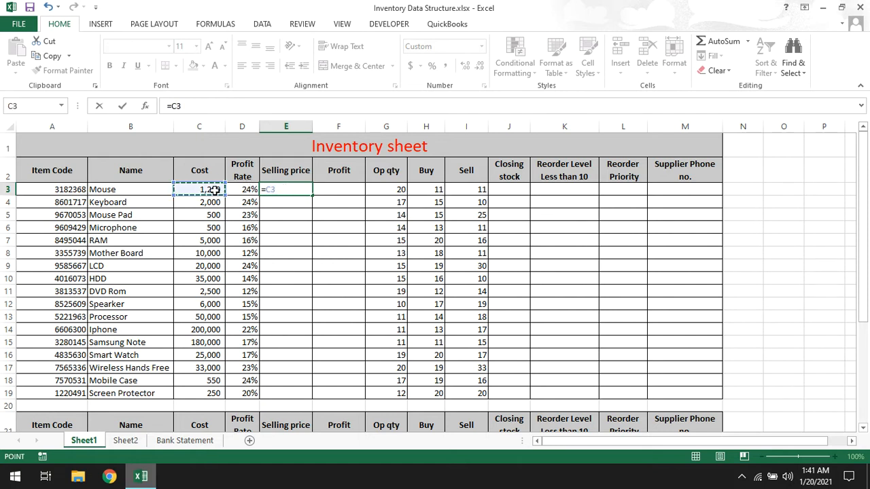
type("*")
left_click(239, 190)
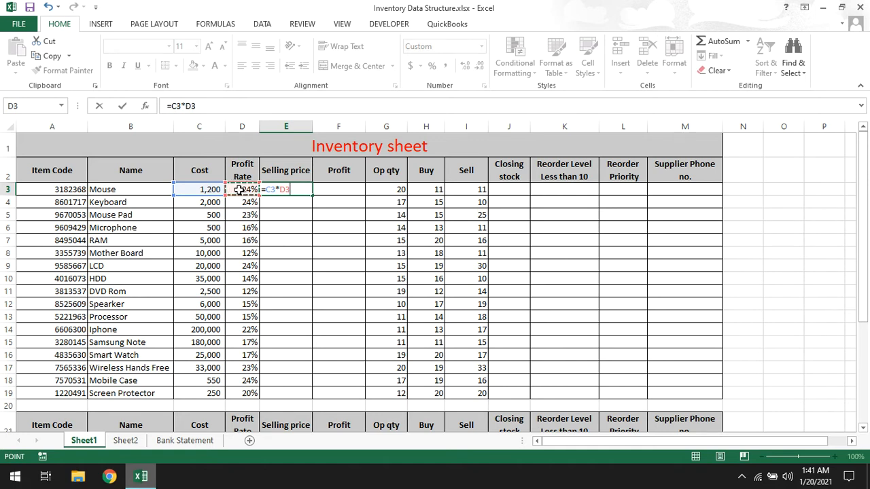
type("+")
left_click(211, 190)
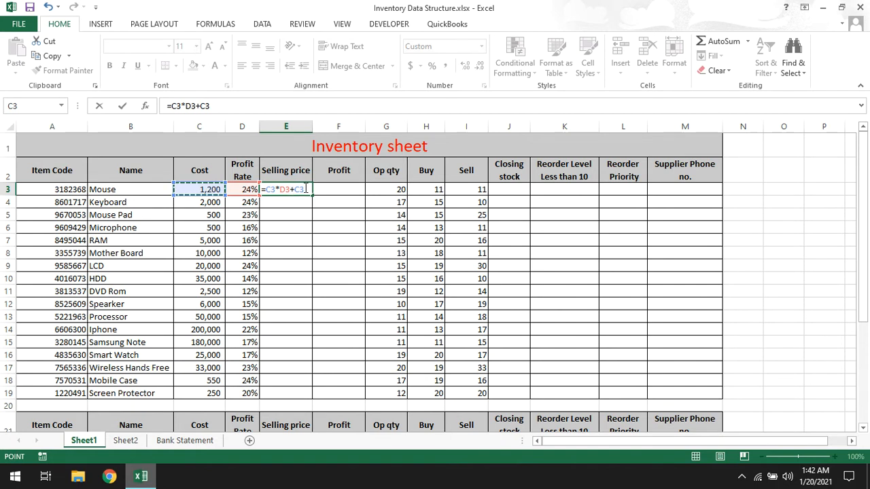
key("BackSpace")
key("BackSpace")
key("BackSpace")
key("BackSpace")
key("BackSpace")
key("BackSpace")
key("BackSpace")
key("BackSpace")
key("BackSpace")
Calculate the Mouse's selling price in E3 with the formula =C3+C3*D3
type("=")
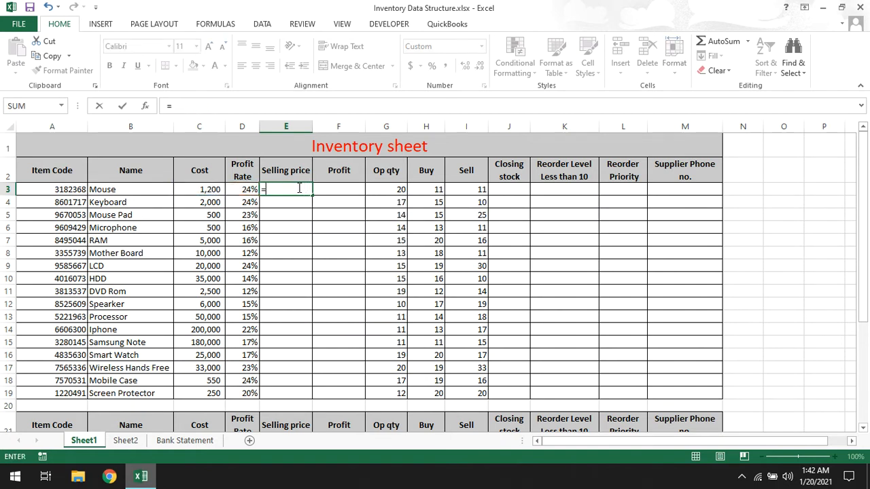
left_click(211, 189)
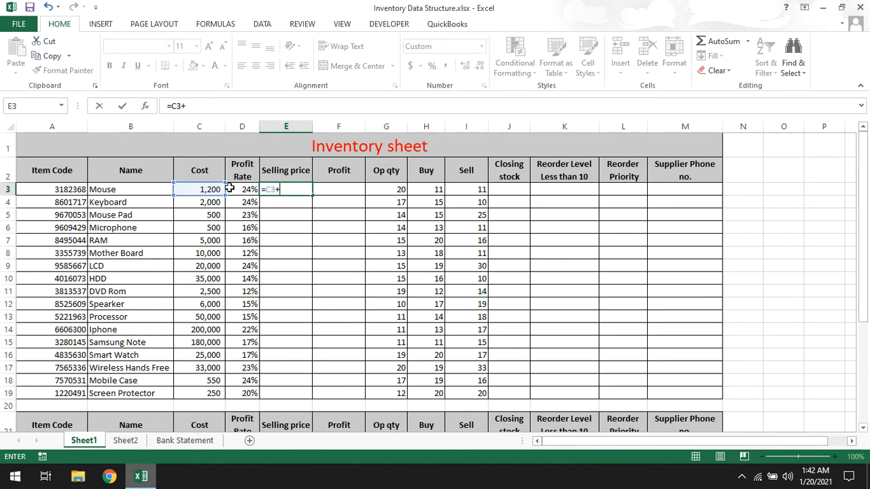
type("+")
left_click(211, 191)
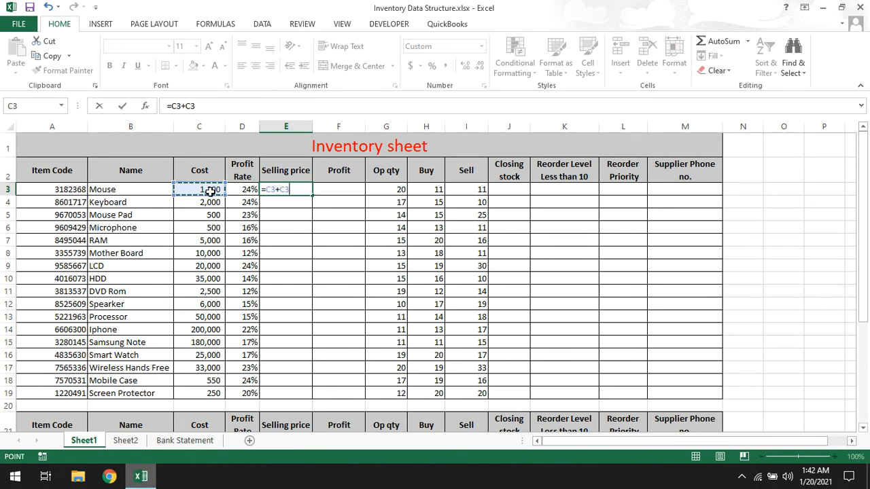
type("*")
left_click(240, 191)
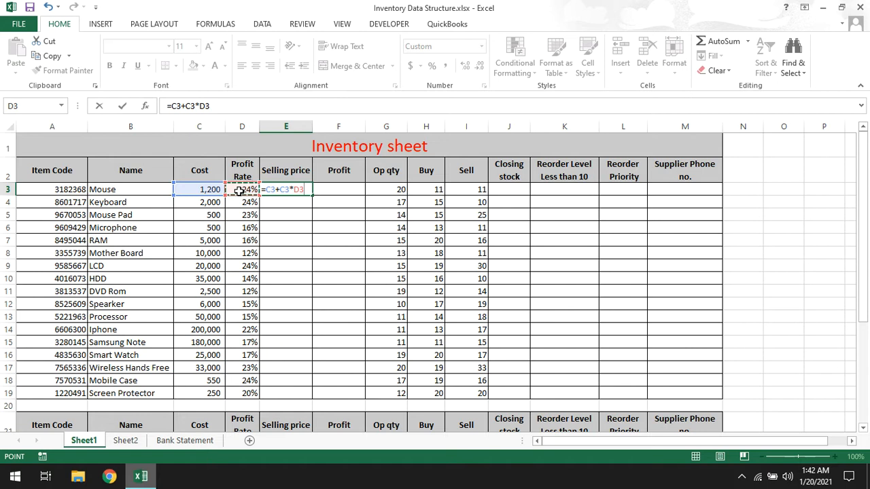
key("Return")
left_click(287, 190)
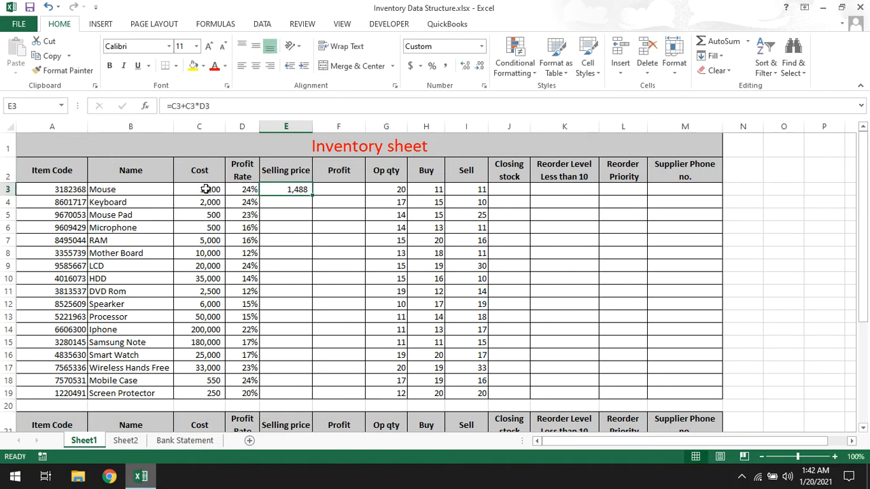
Copy the selling price formula from E3 down through E19
left_click_drag(208, 190, 237, 186)
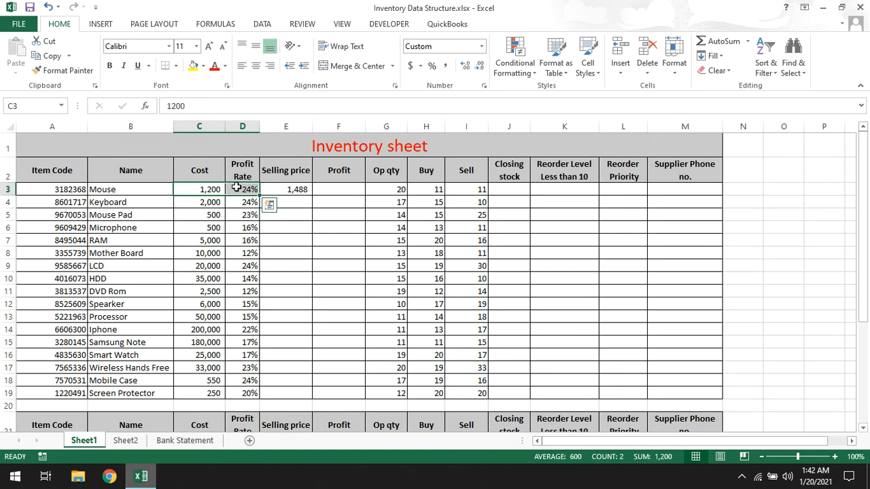
left_click(307, 190)
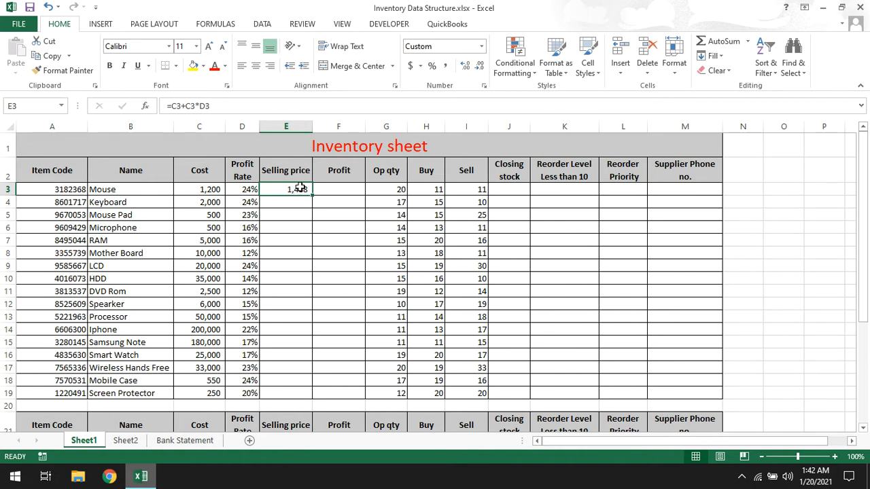
mouse_move(312, 197)
left_mouse_down()
mouse_move(301, 252)
mouse_move(307, 394)
left_mouse_up()
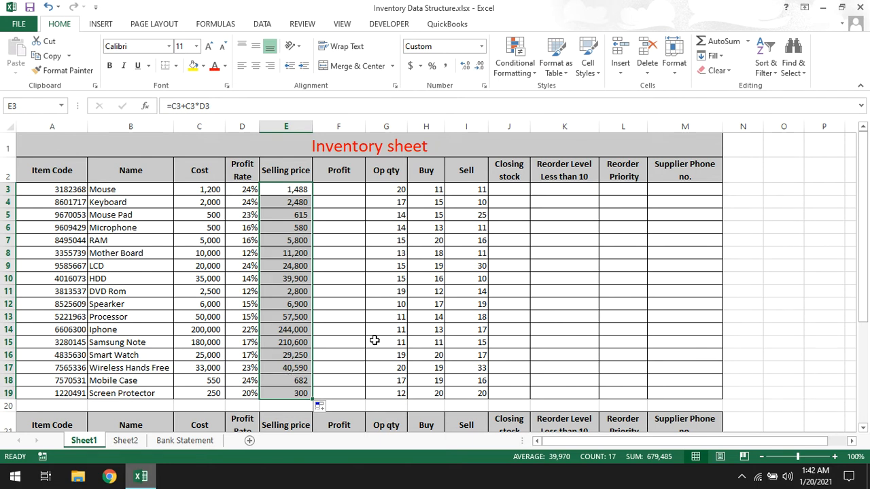
Round up the E3 selling price to a multiple of 10 by changing its formula to =CEILING(C3+C3*D3,10)
left_click(287, 190)
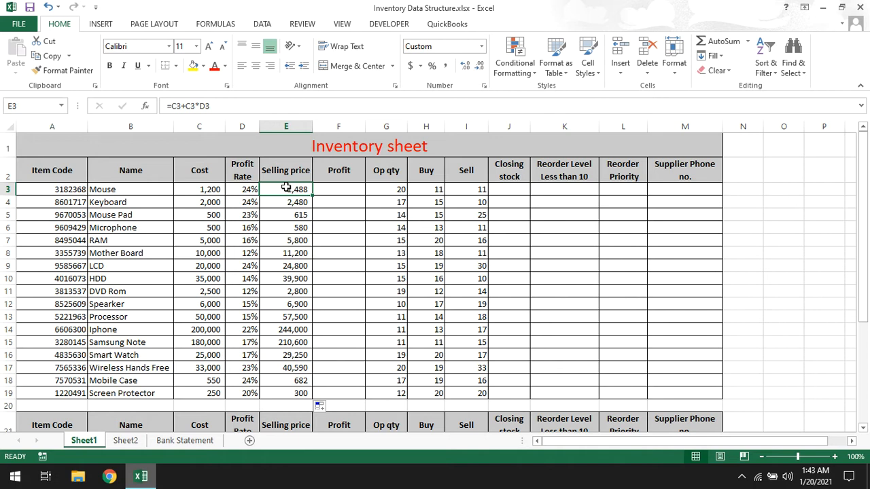
left_click(171, 107)
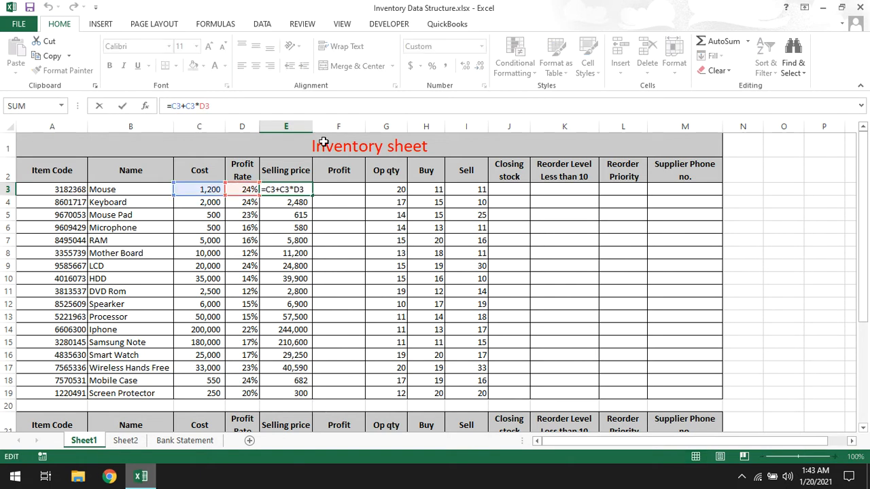
type("ceil")
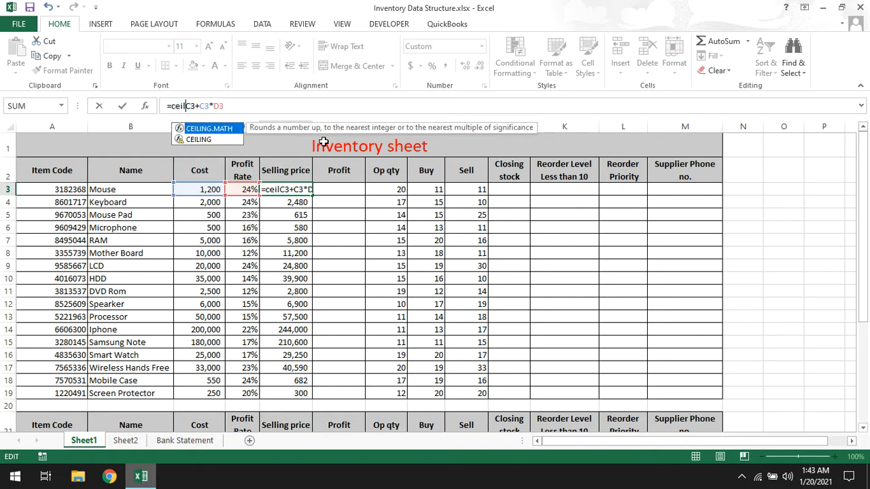
key("Down")
key("Tab")
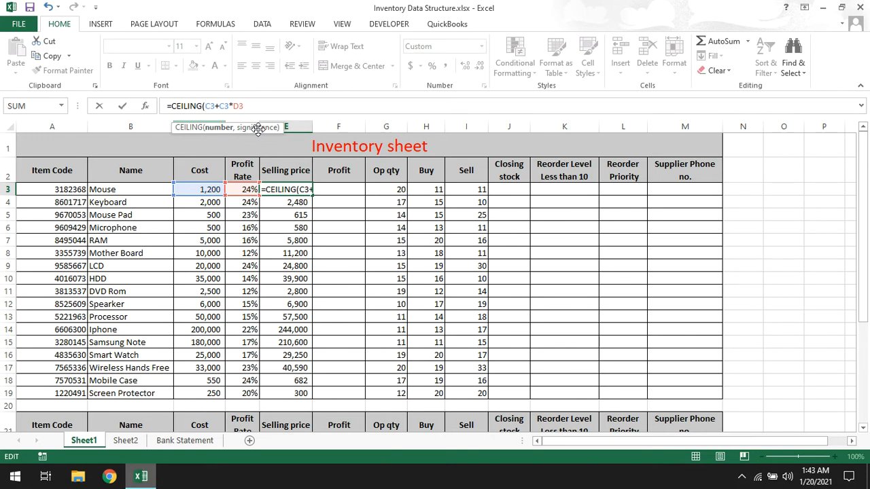
left_click_drag(206, 107, 244, 107)
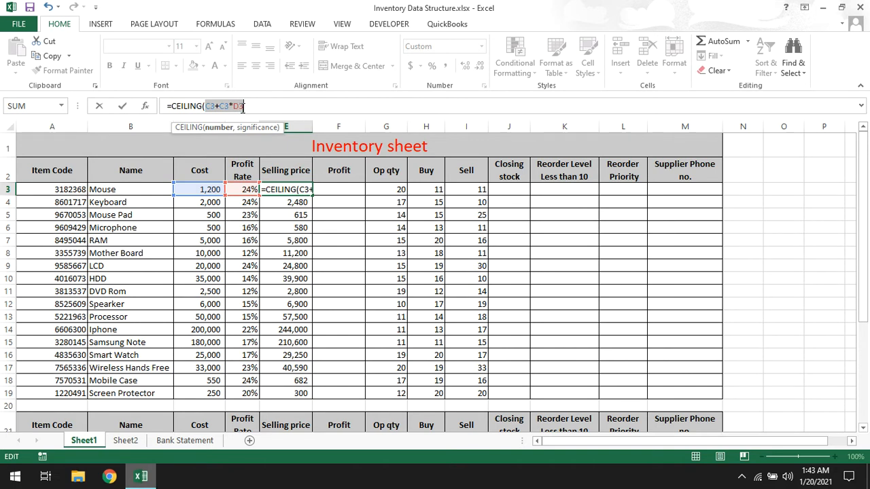
left_click(251, 106)
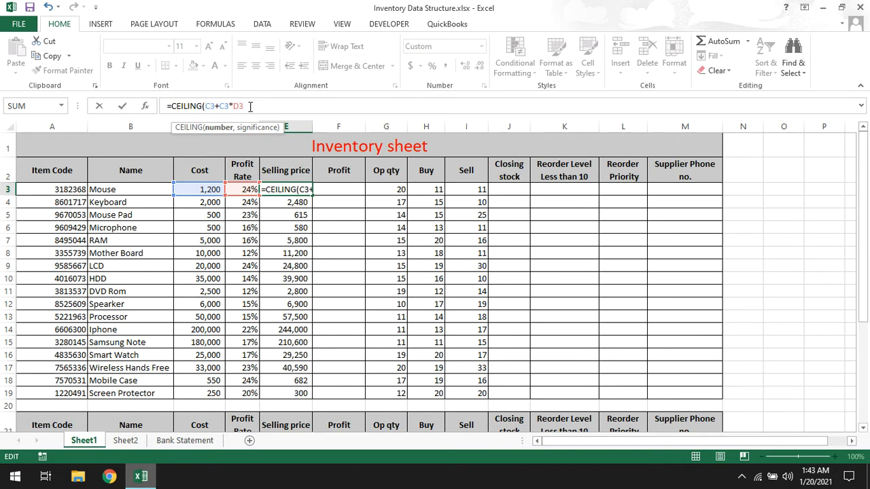
type(",")
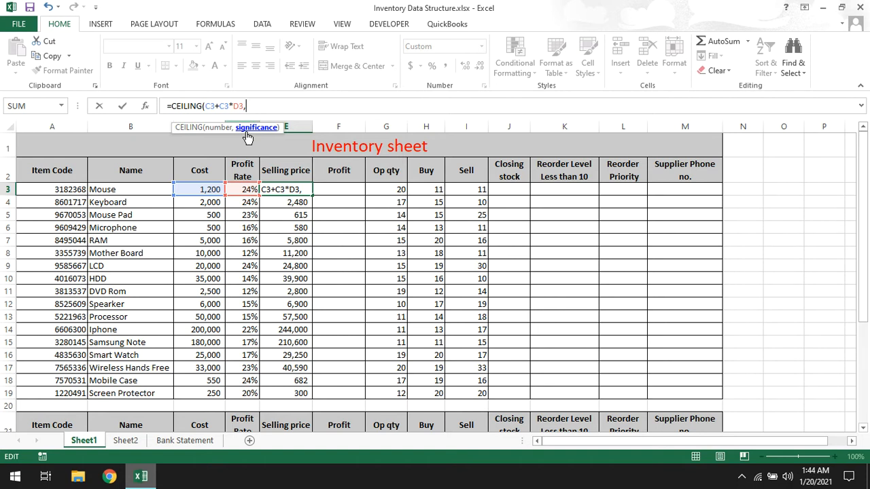
type("50")
key("BackSpace")
key("BackSpace")
type("10")
key("Return")
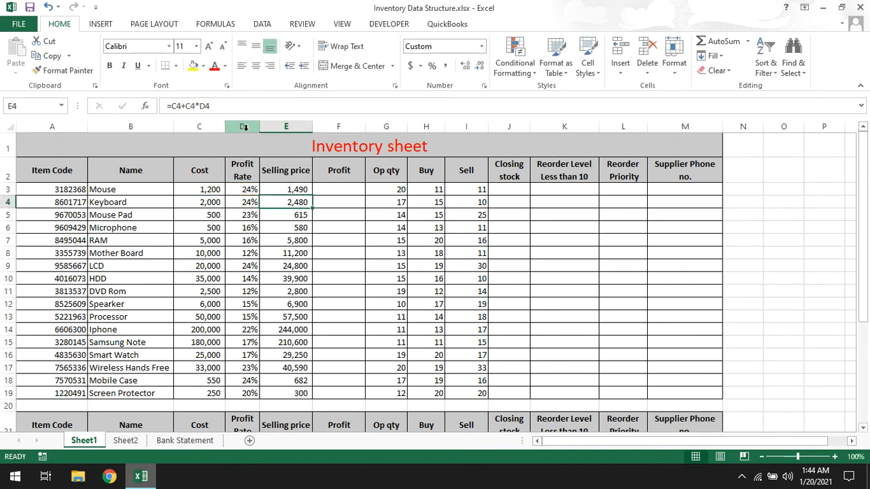
Copy the CEILING formula with significance 10 from E3 down through E19
left_click(312, 189)
left_click(312, 189)
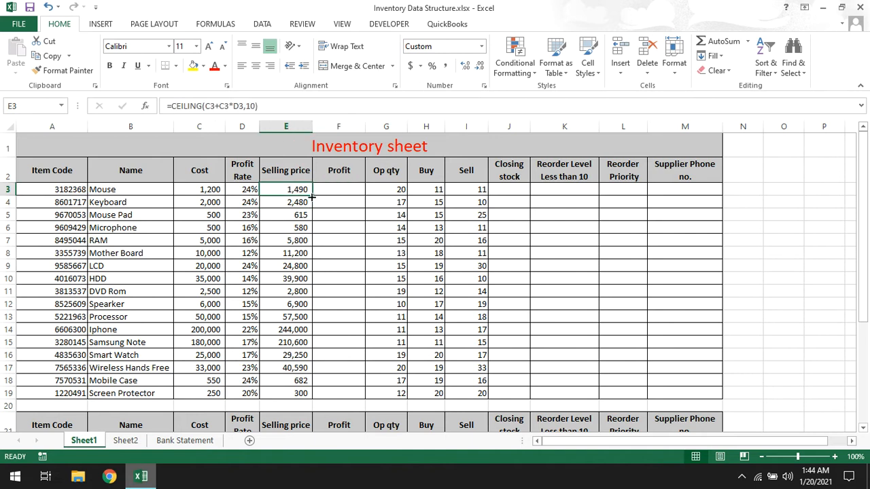
left_click_drag(312, 196, 288, 394)
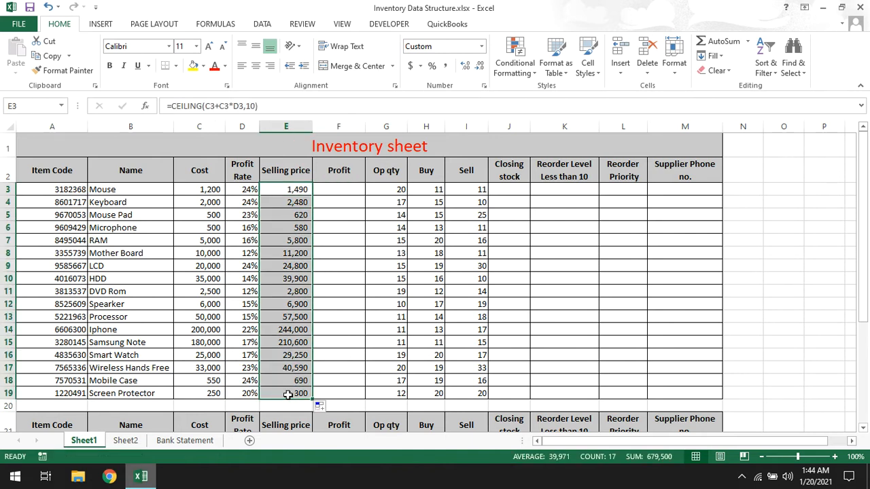
Change the CEILING significance in E3 to 100 and copy the formula down through E19
double_click(286, 192)
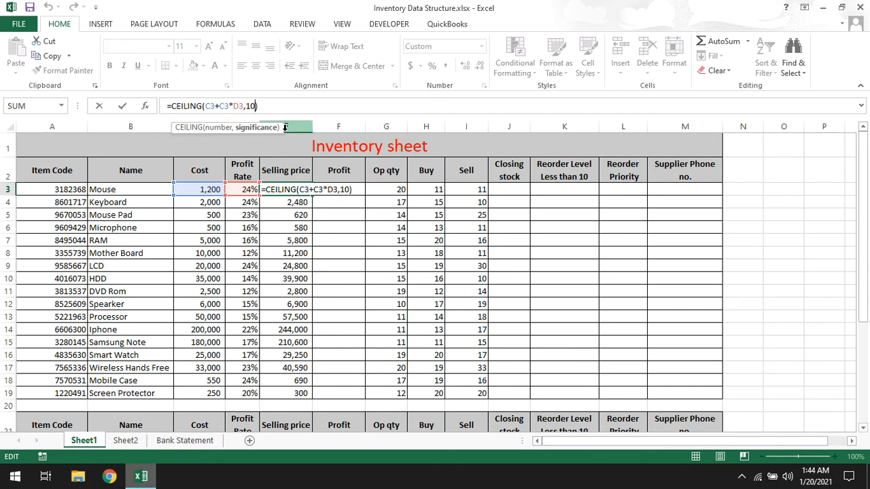
type("0")
key("Return")
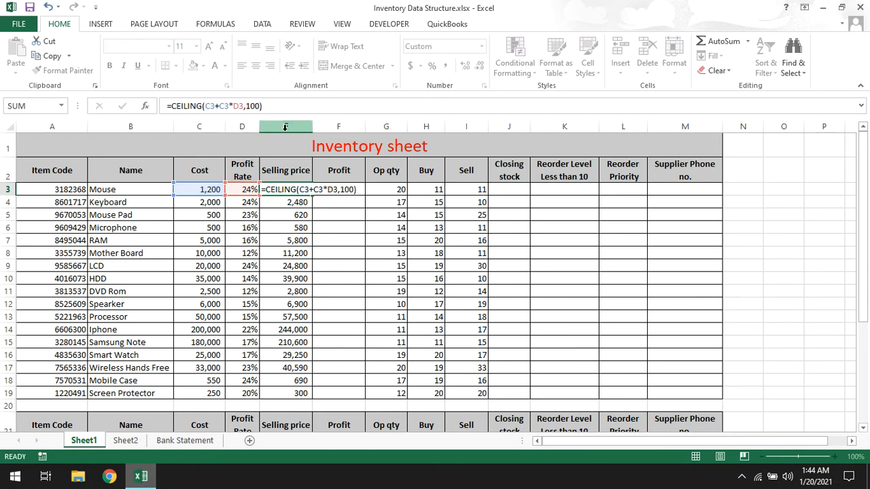
left_click(300, 192)
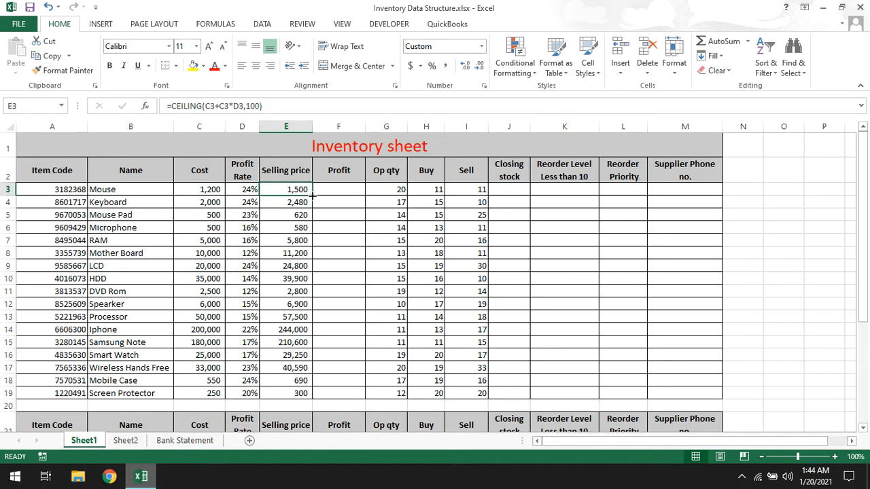
left_click_drag(312, 195, 313, 394)
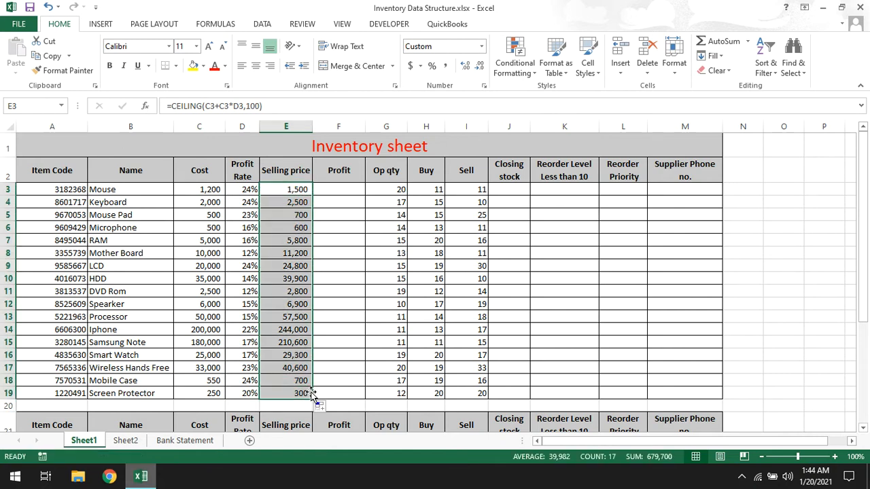
left_click(273, 188)
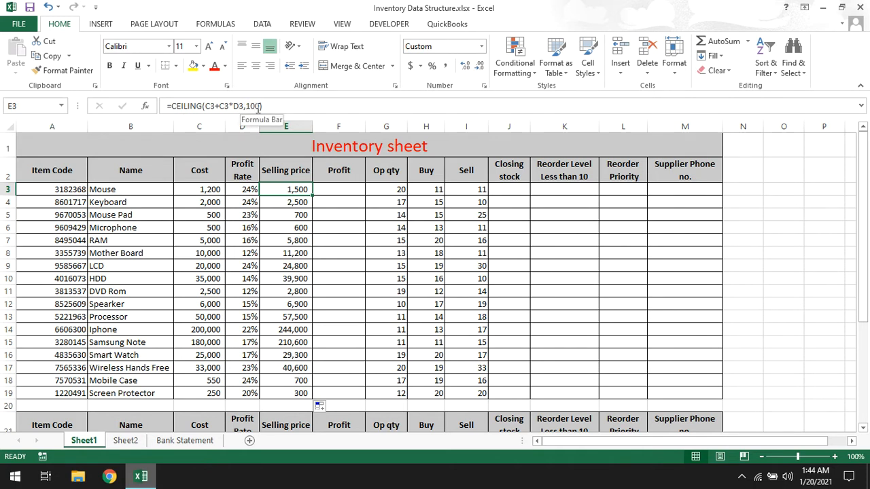
Calculate the profit in F3 with =E3-C3 and copy the formula down through F19
left_click(337, 188)
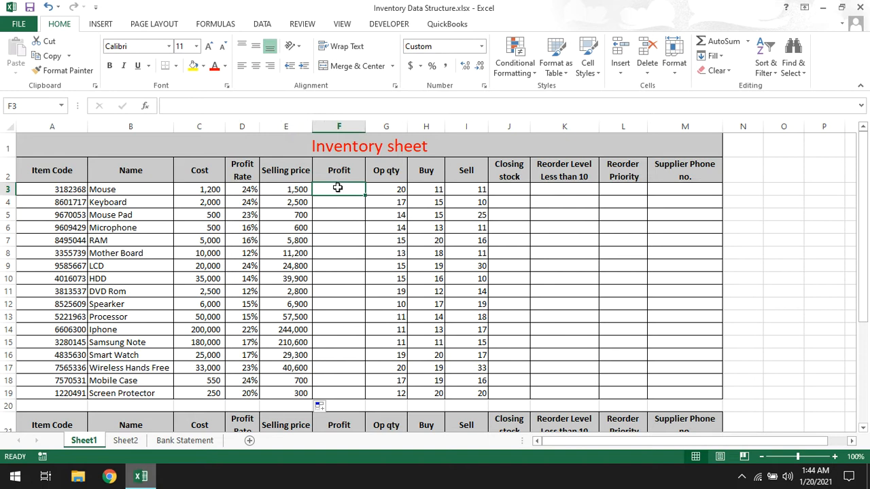
type("=")
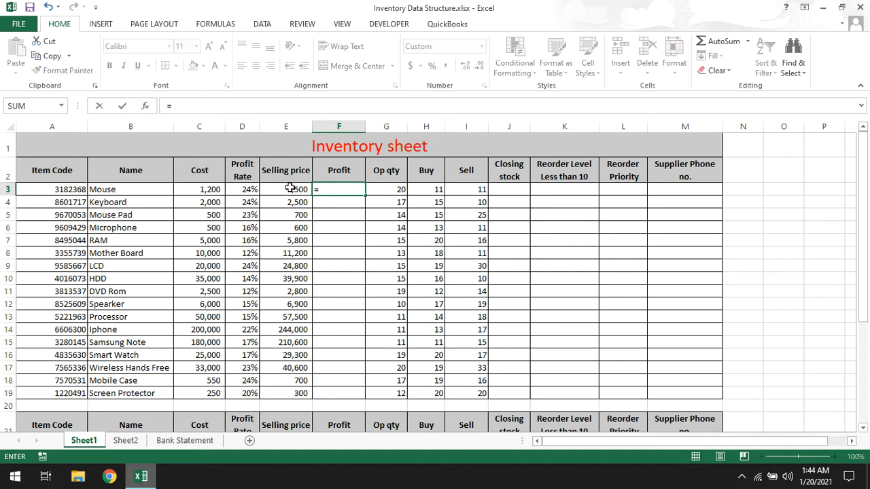
left_click(289, 189)
type("-")
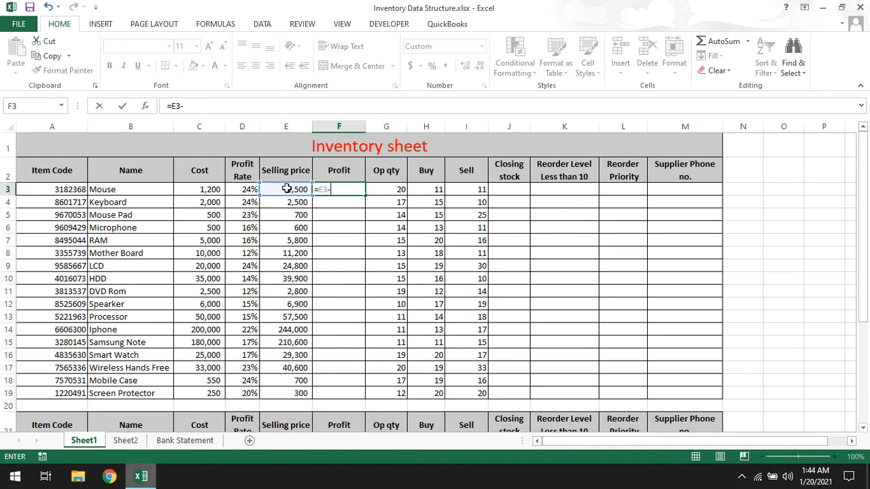
left_click(212, 188)
key("ctrl+Return")
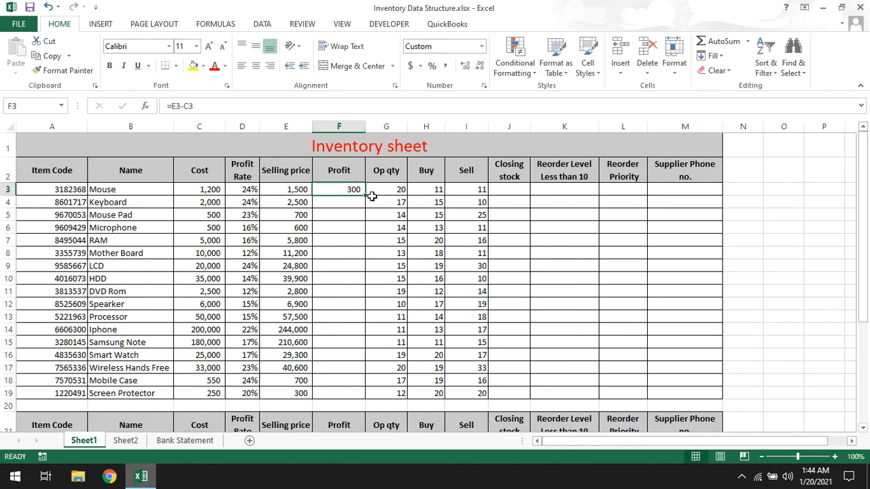
left_click_drag(365, 196, 350, 398)
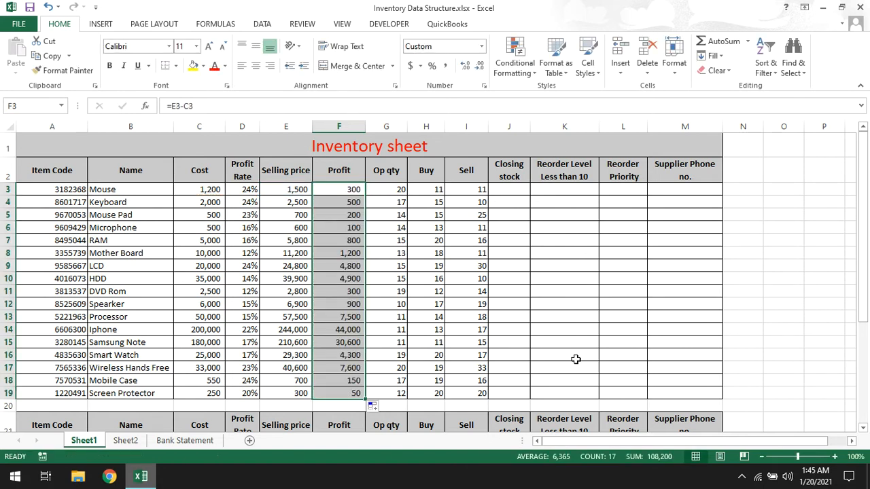
Calculate the closing stock in J3 with =+G3+H3-I3 and copy the formula down through J19
left_click(516, 191)
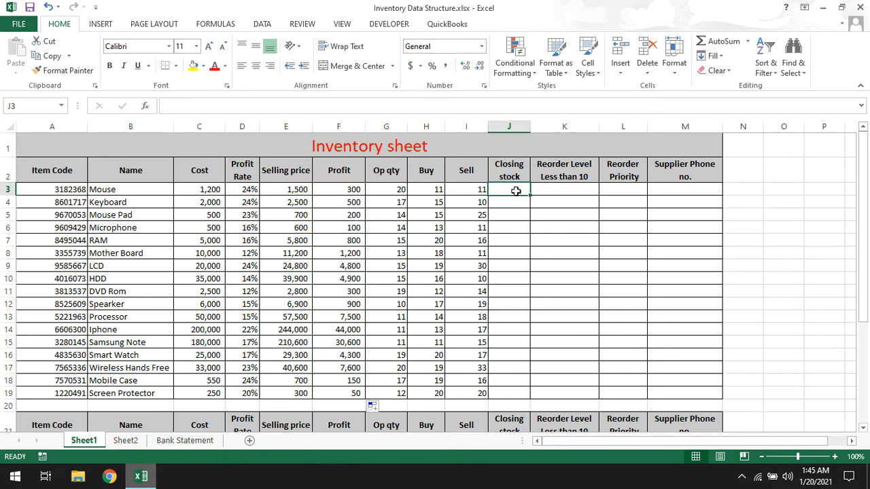
type("+")
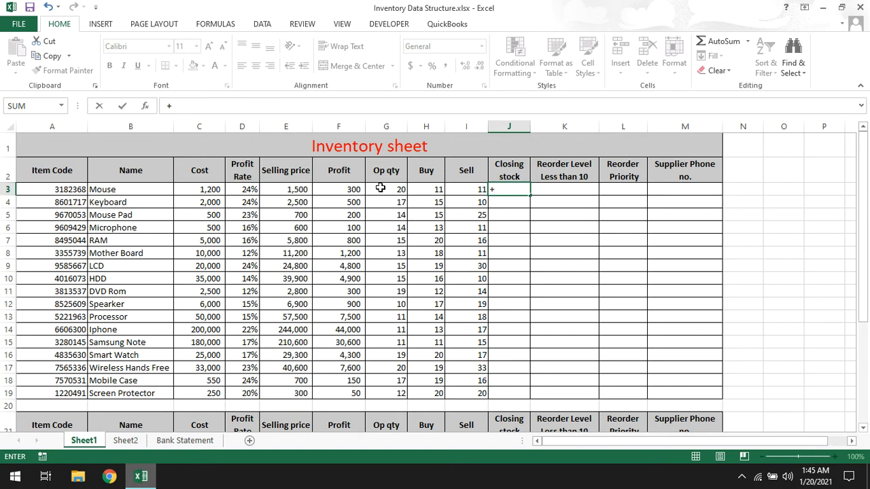
left_click(380, 189)
type("+")
left_click(441, 189)
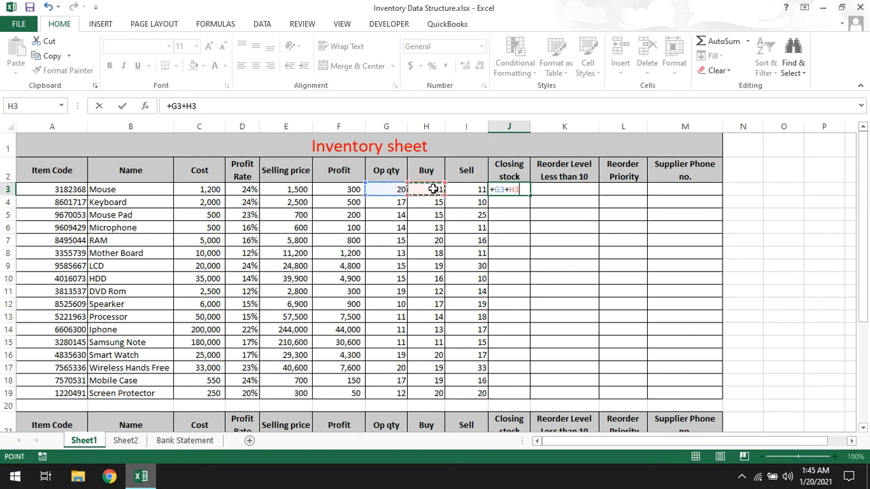
type("-")
left_click(474, 190)
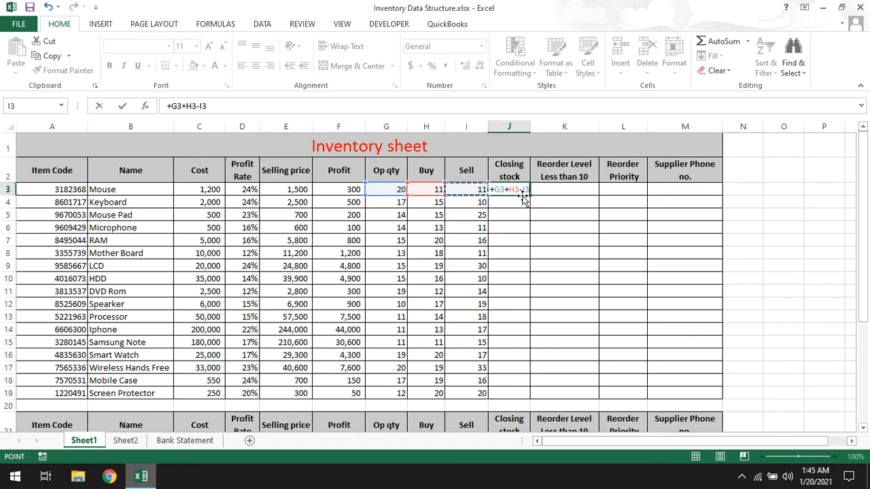
key("Return")
left_click(518, 189)
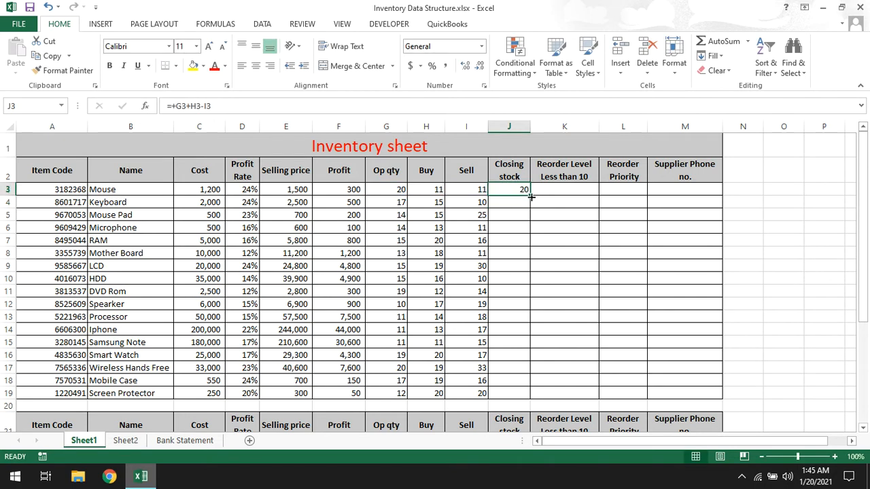
left_click_drag(529, 195, 519, 398)
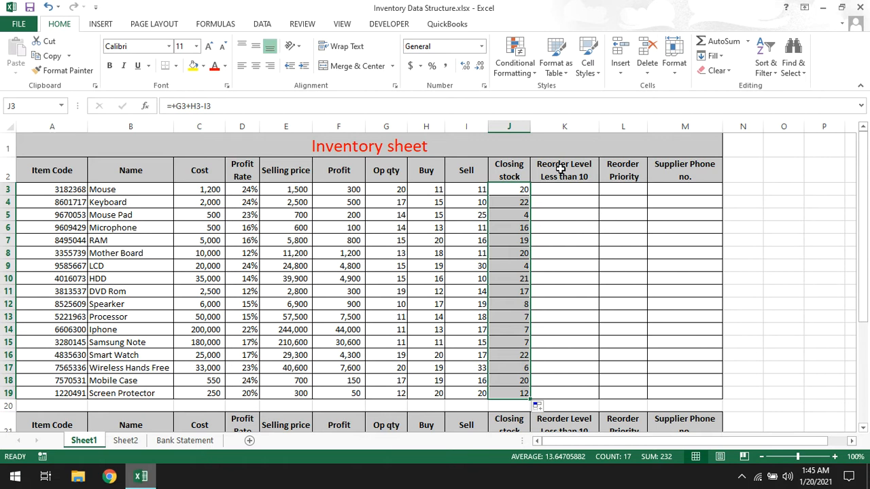
Enter =IF(J3<10,"Reorder","Instock") in K3 for the reorder level and copy the formula down through K19
left_click(547, 190)
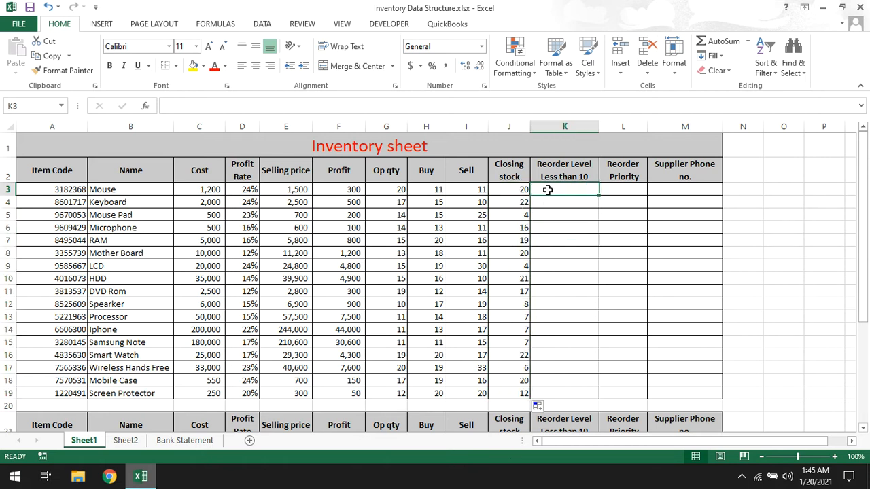
type("=if(")
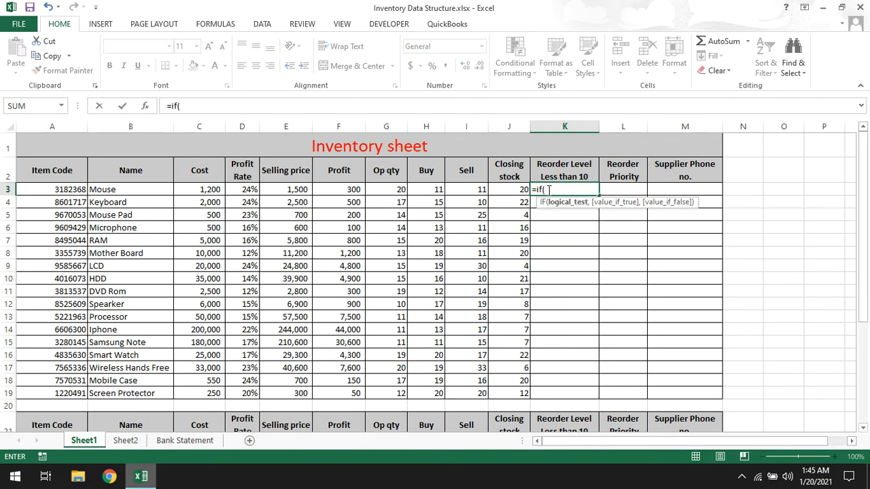
left_click(506, 189)
type("<")
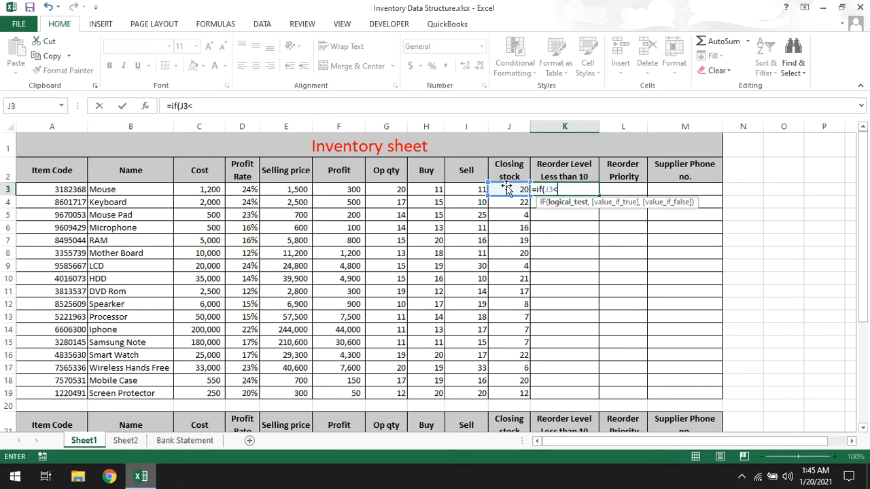
type("10,\"")
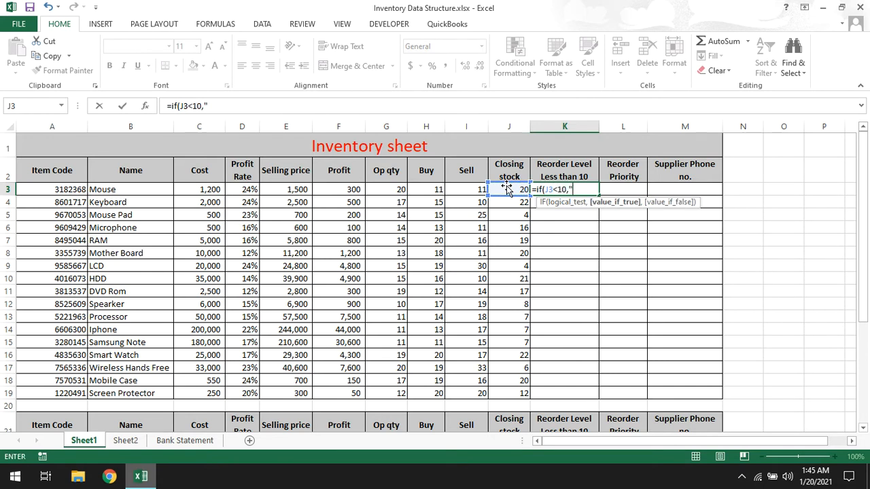
type("Reoder\",")
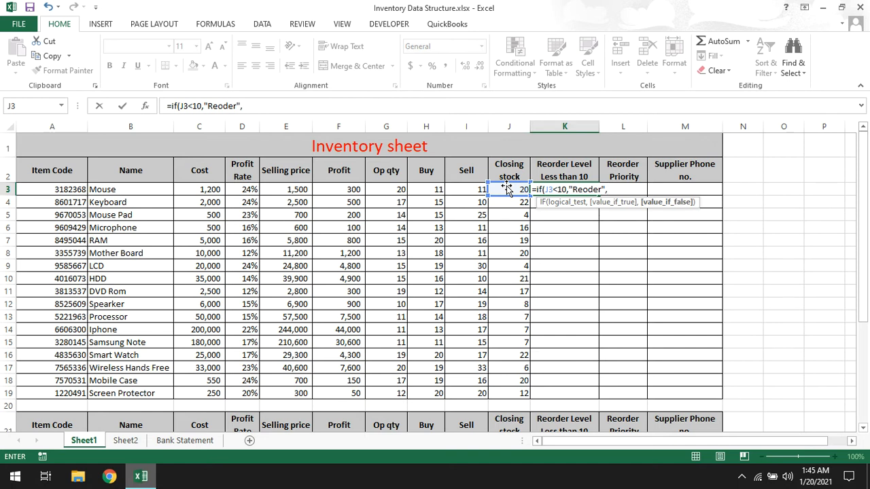
type("\"Instock\")")
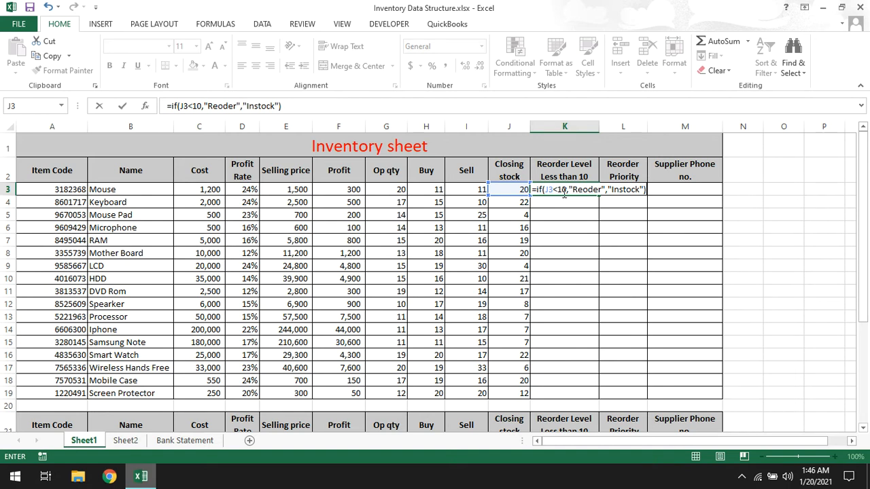
left_click(586, 190)
type("r")
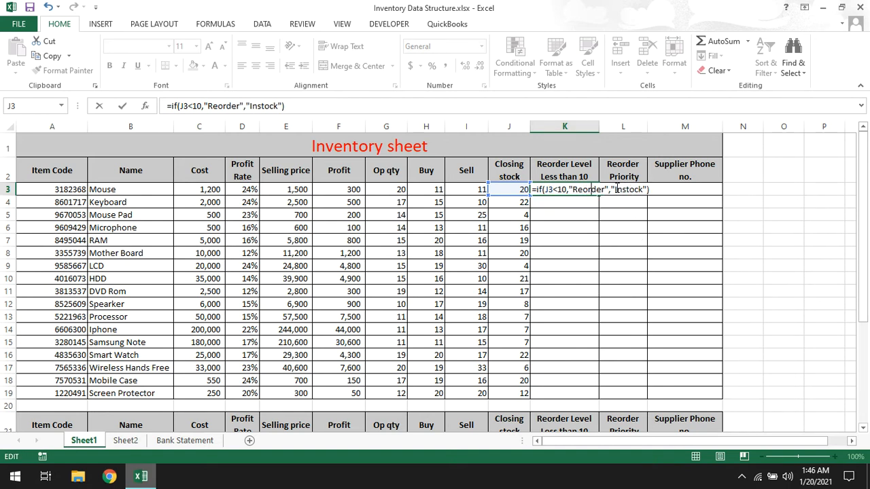
key("Return")
left_click(593, 193)
left_click_drag(596, 197, 593, 398)
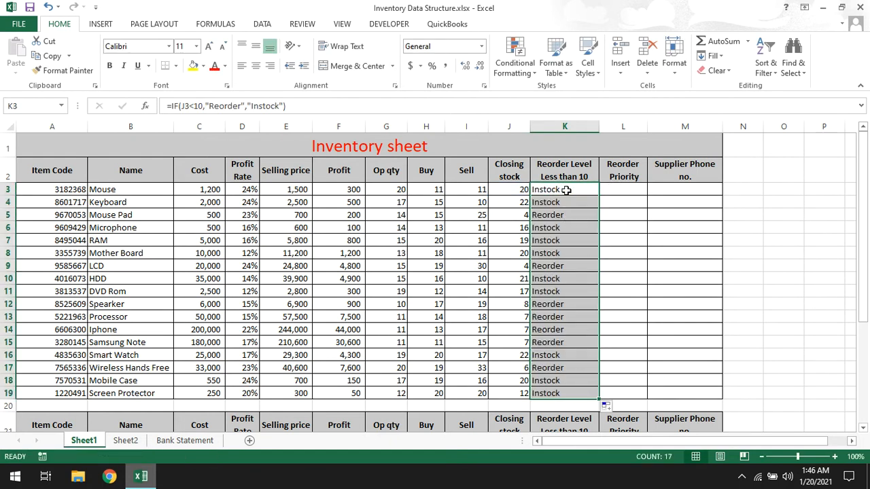
left_click_drag(514, 189, 509, 320)
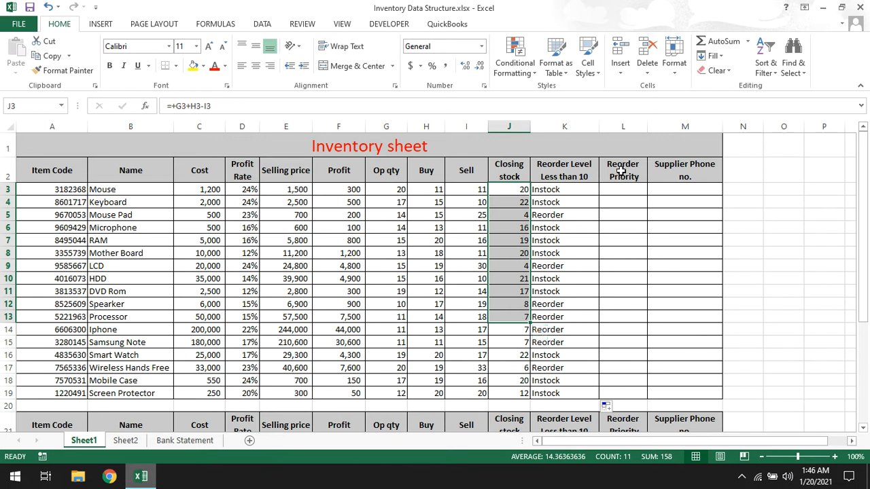
left_click_drag(621, 172, 618, 263)
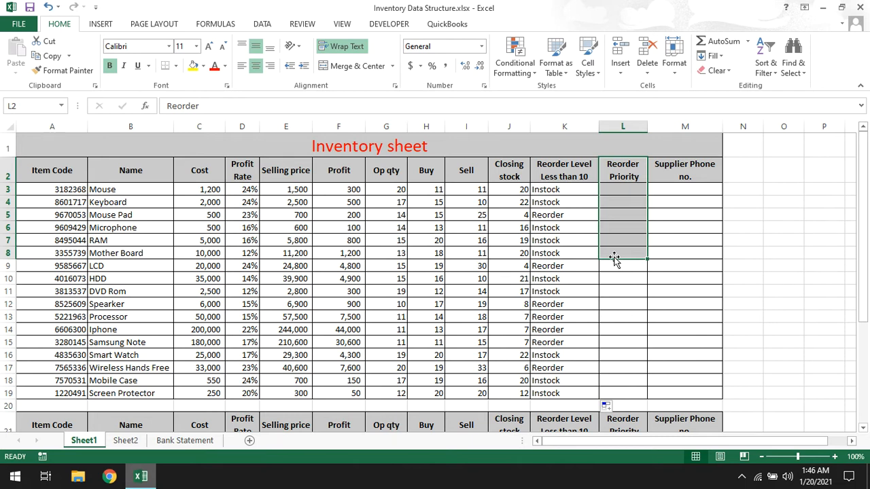
Enter =IF(J3<5,"High","Low") in L3 for the reorder priority and copy the formula down through L19
left_click(626, 189)
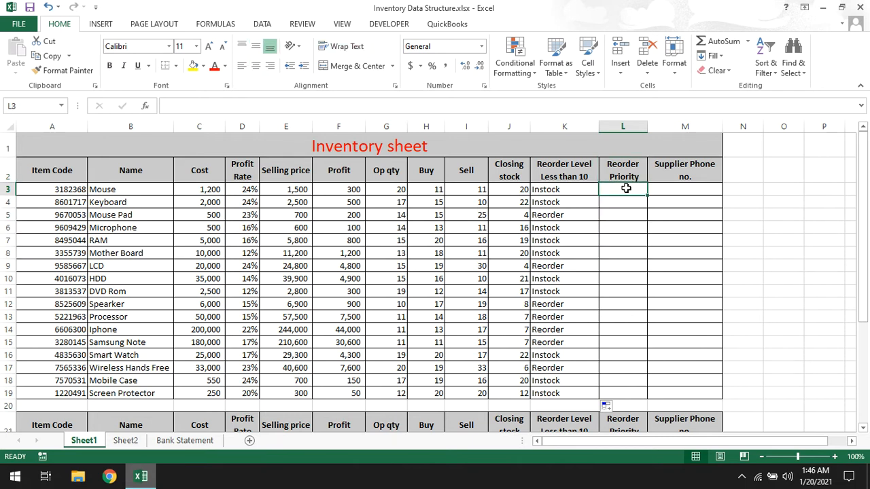
type("=if(")
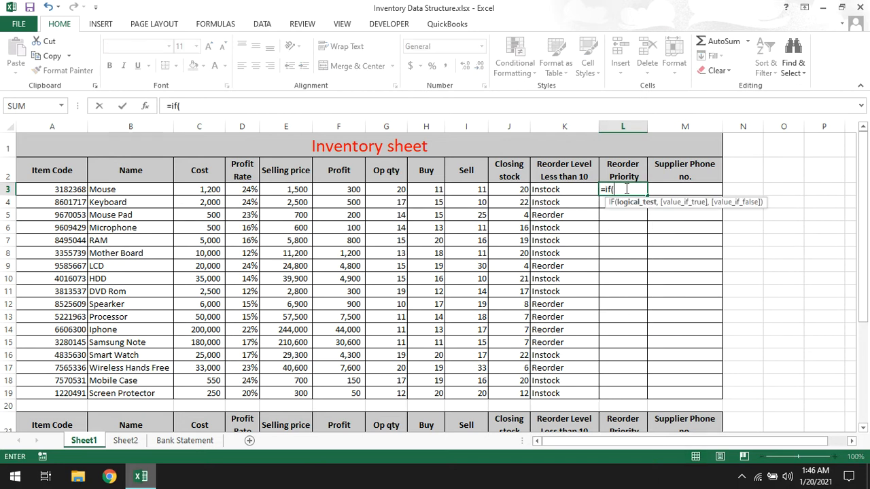
left_click(518, 189)
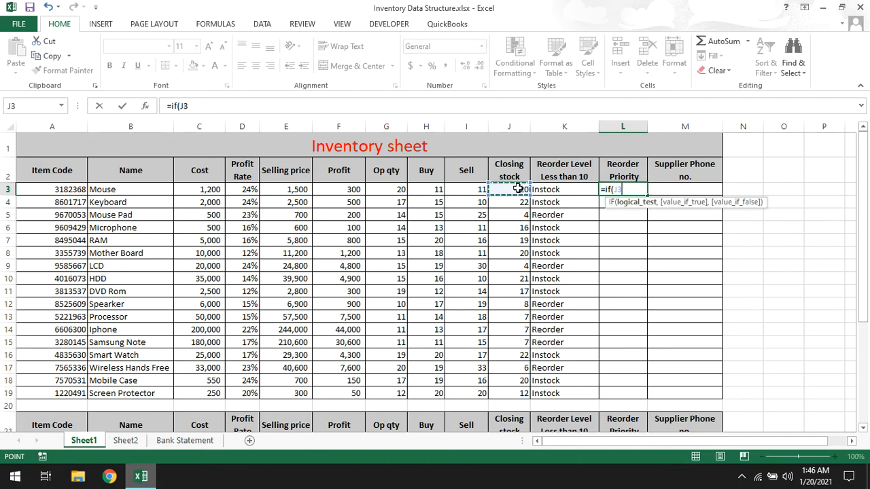
type("<5,\"")
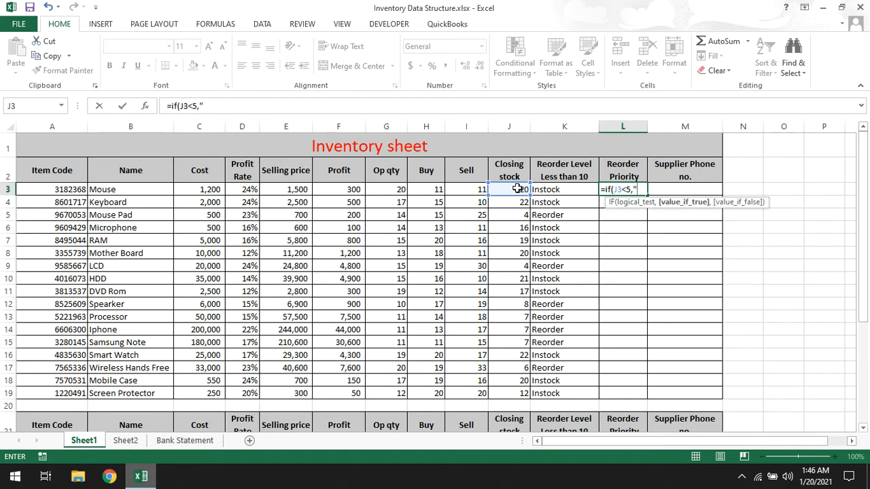
type("High\",")
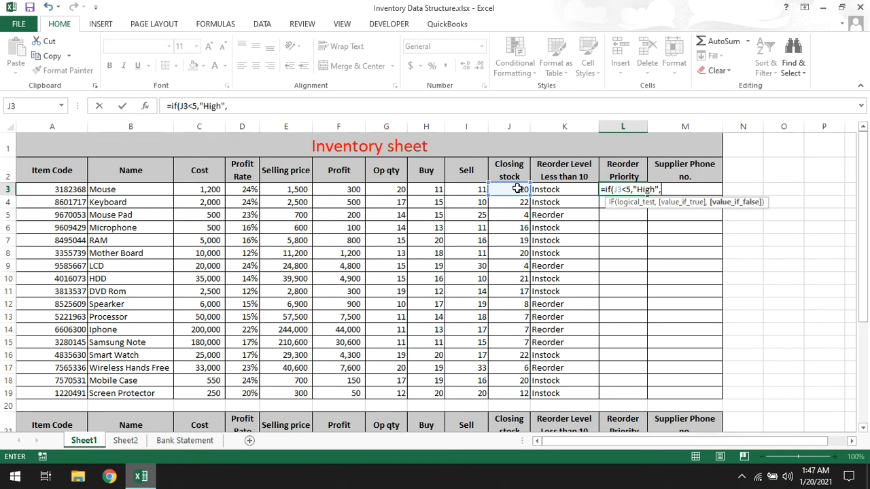
type("\"Low\")")
key("Return")
left_click(639, 190)
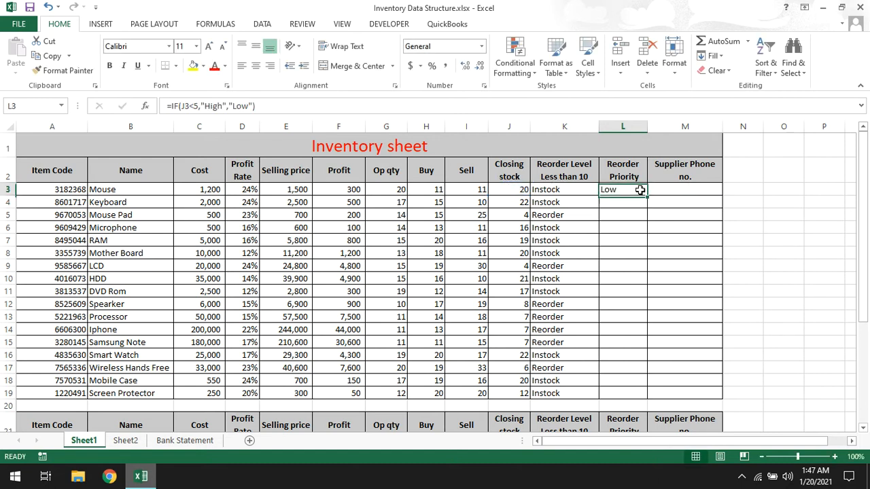
left_click_drag(647, 196, 609, 402)
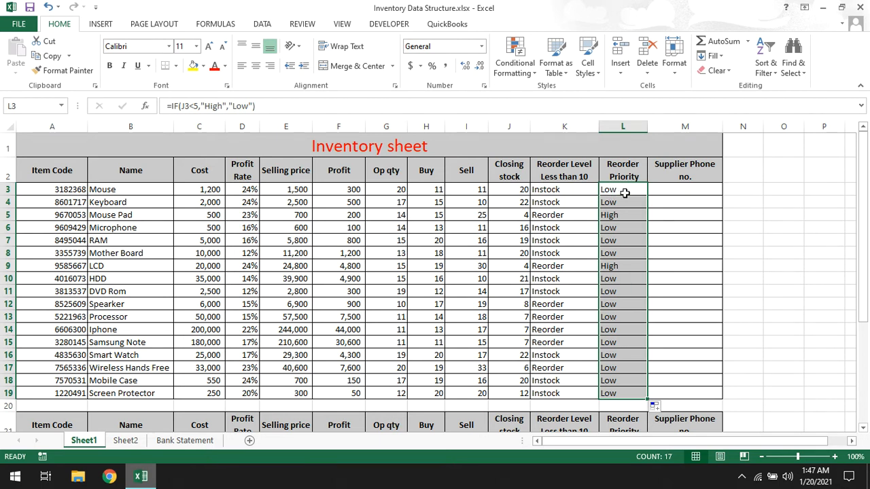
left_click_drag(513, 185, 624, 188)
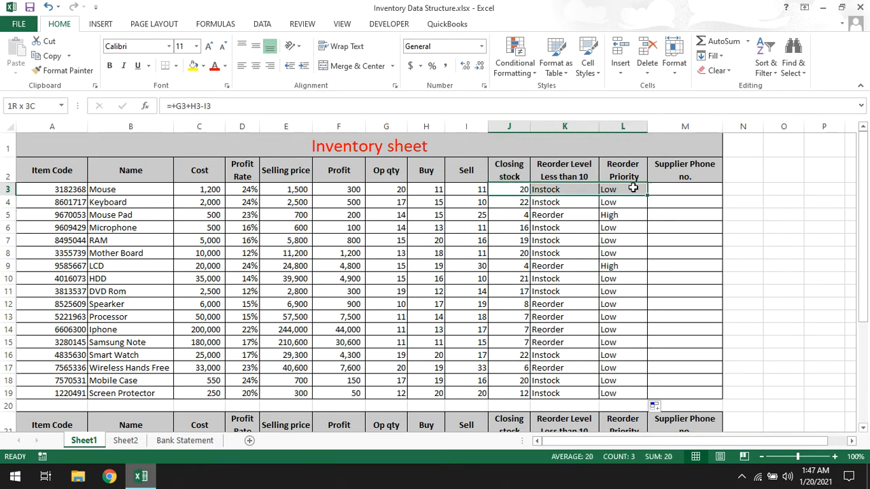
left_click_drag(514, 202, 612, 197)
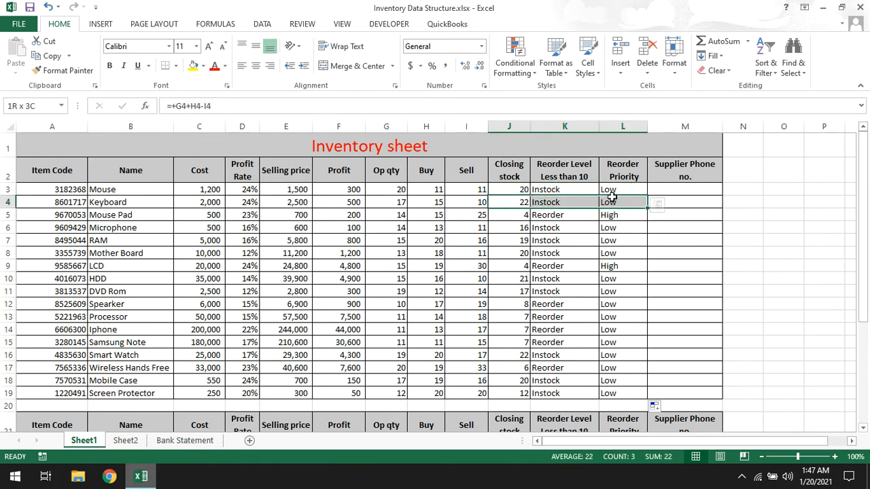
left_click_drag(516, 303, 611, 304)
Remove the "Low" argument and the closing parenthesis from the IF formula in L3
double_click(635, 190)
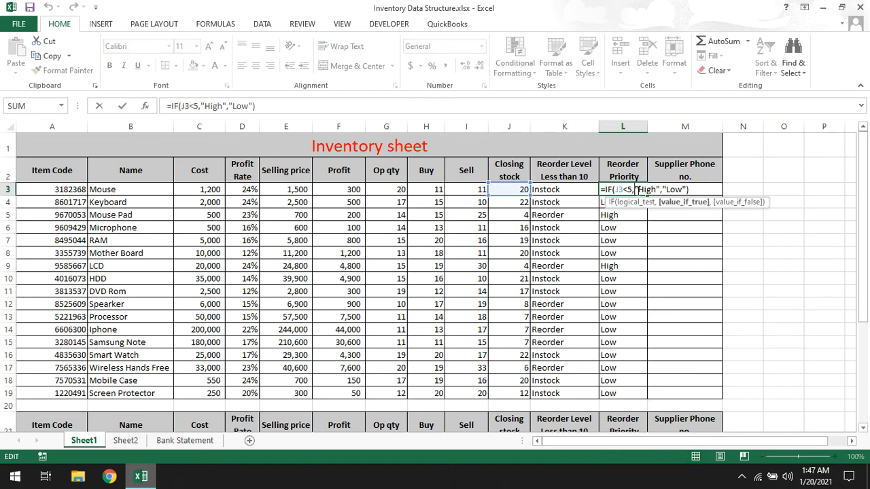
left_click(686, 190)
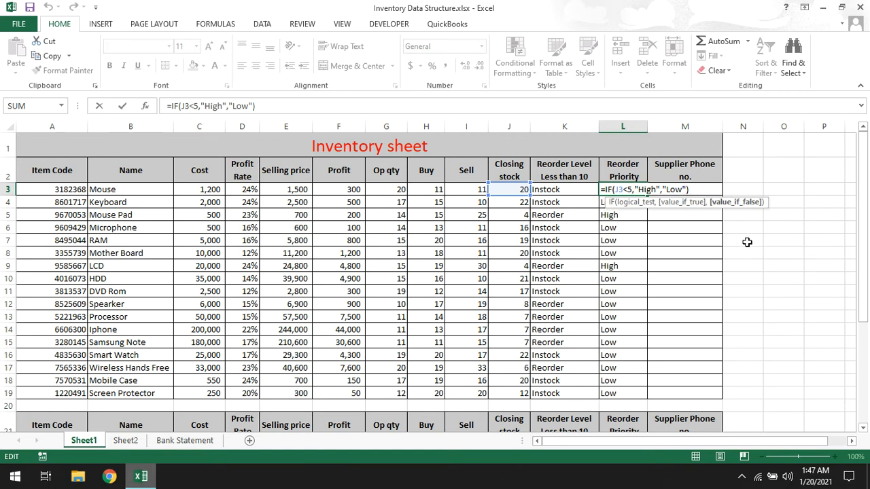
key("BackSpace")
key("BackSpace")
key("BackSpace")
key("BackSpace")
key("BackSpace")
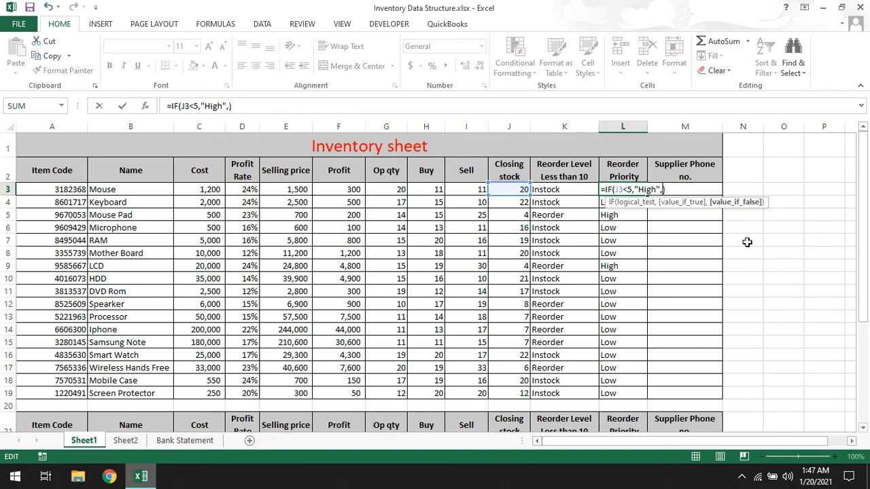
key("Delete")
Complete L3 as =IF(J3<5,"High",IF(J3<10,"Low","")) with a nested IF and copy the formula down through L19
type("if(")
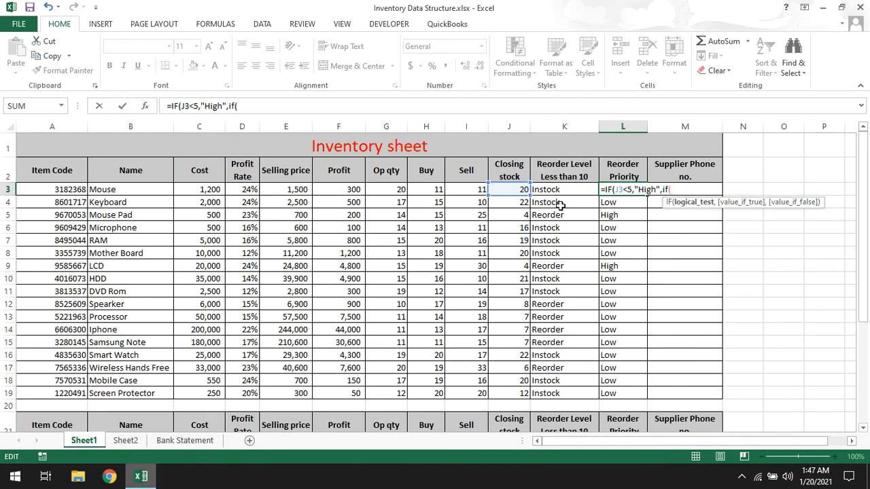
left_click(515, 190)
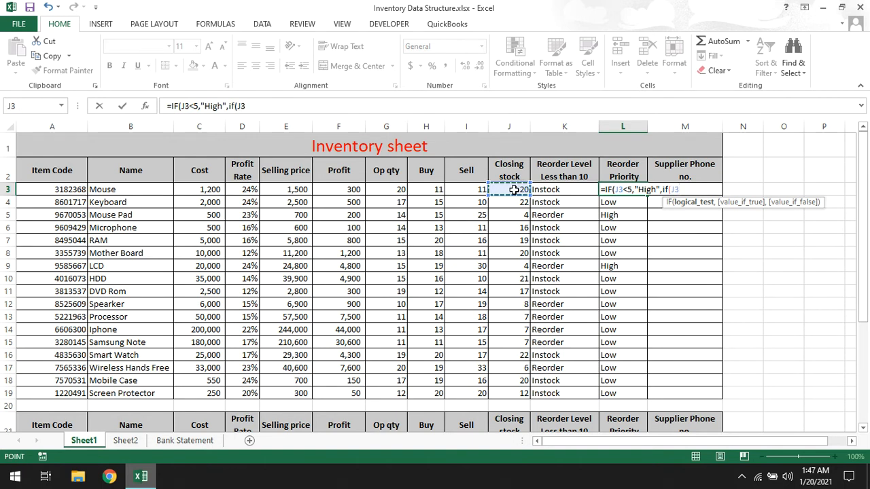
type("<10")
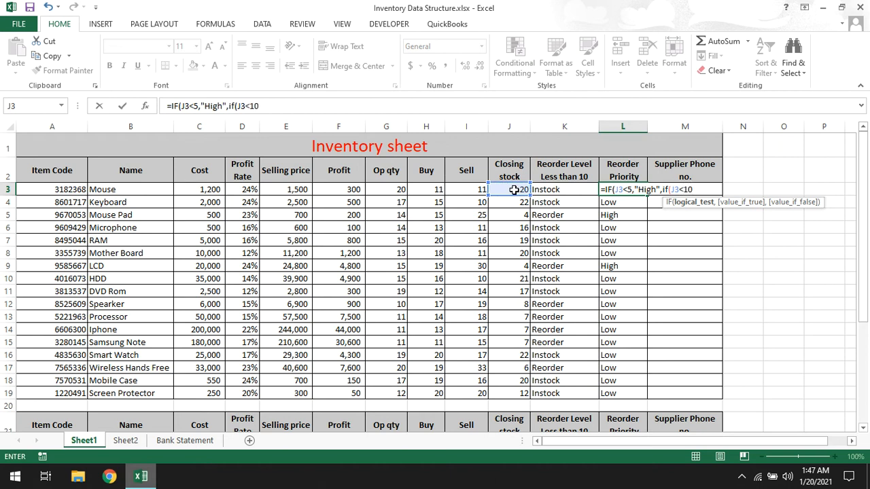
type(",\"L")
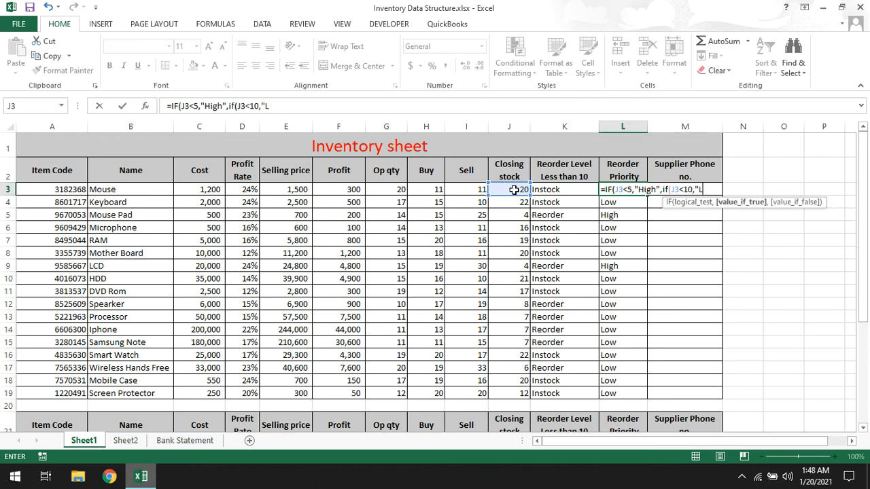
type("ow")
type(",")
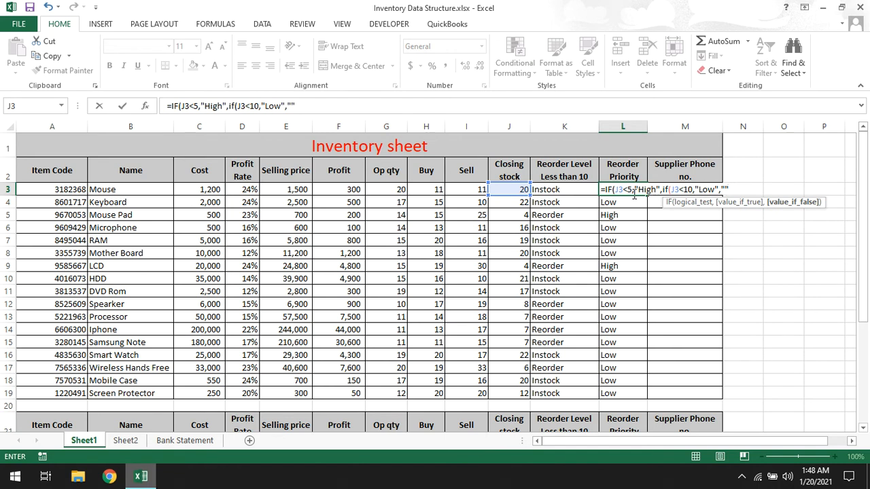
type(")")
key("Return")
left_click(414, 281)
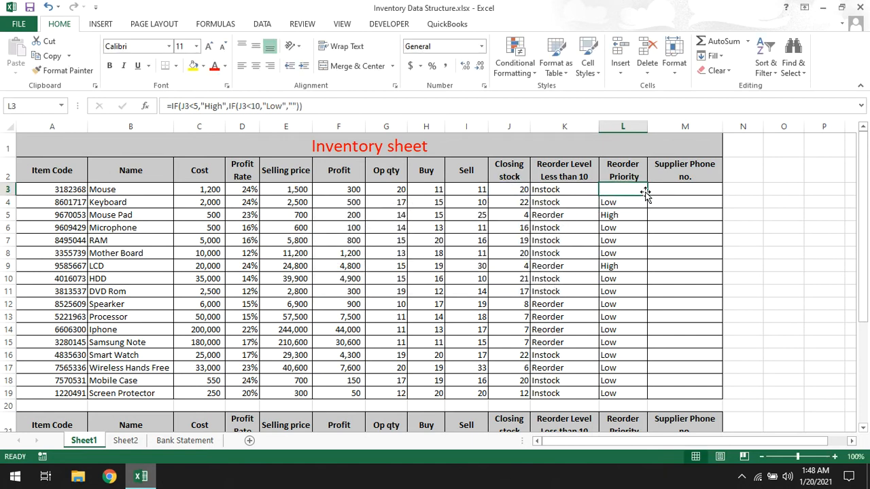
left_click_drag(645, 194, 631, 398)
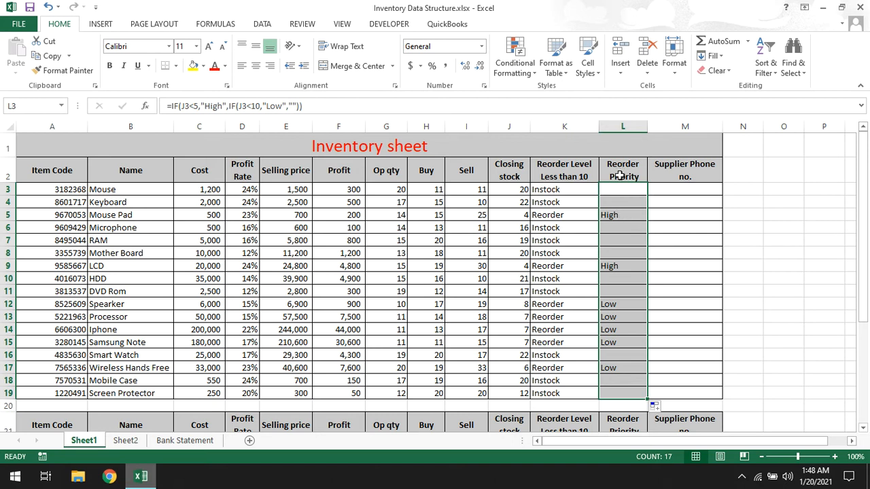
Check the High and Low reorder priorities in column L against the closing stock of their rows
left_click(619, 214)
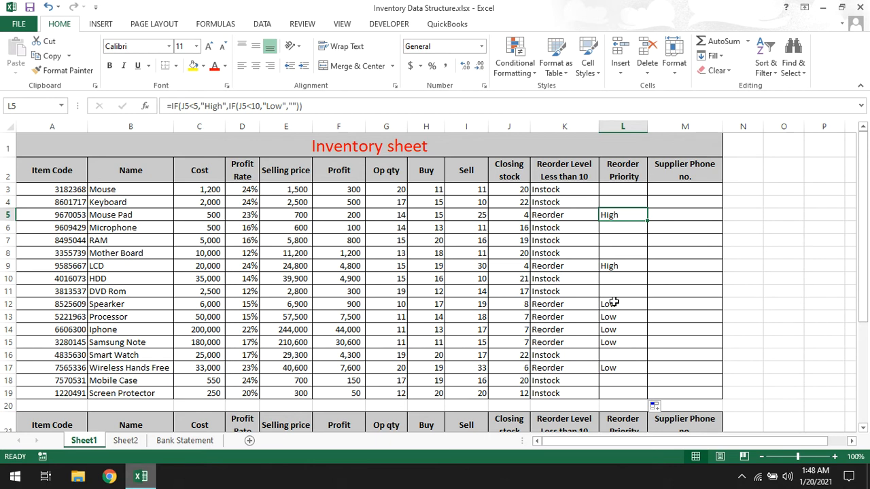
left_click_drag(509, 304, 616, 369)
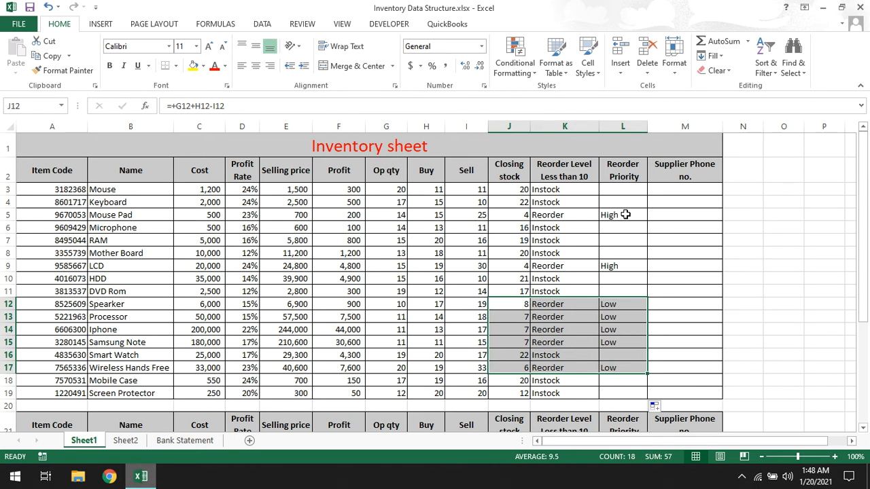
left_click(625, 214)
left_click(609, 265)
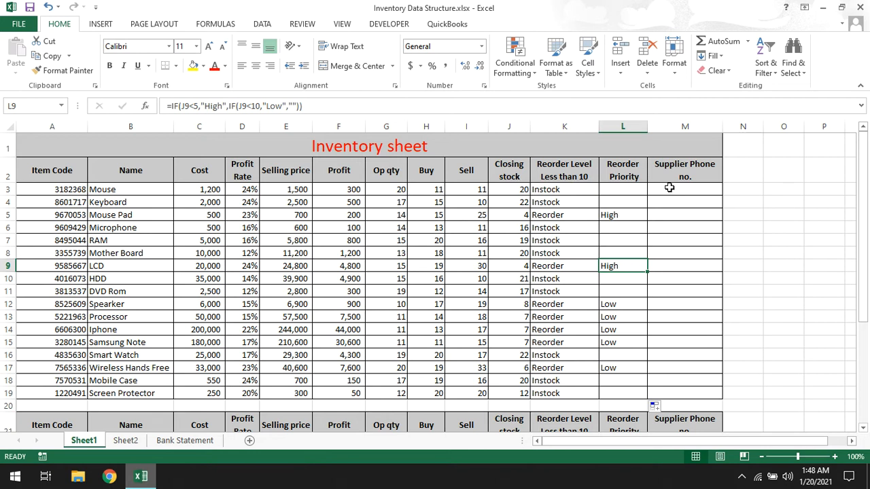
Examine the Supplier Phone no. column and the Sheet2 table of items, suppliers and contact numbers that can feed it
left_click_drag(674, 171, 666, 251)
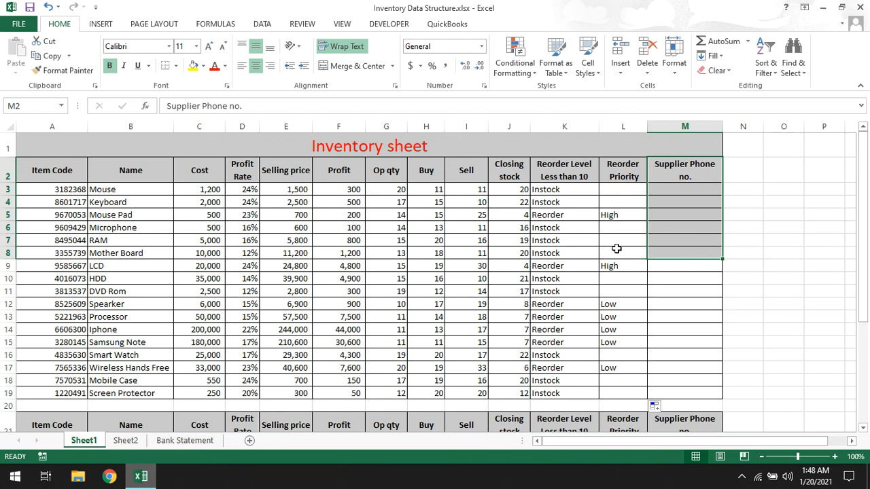
left_click(126, 440)
left_click_drag(53, 140, 133, 356)
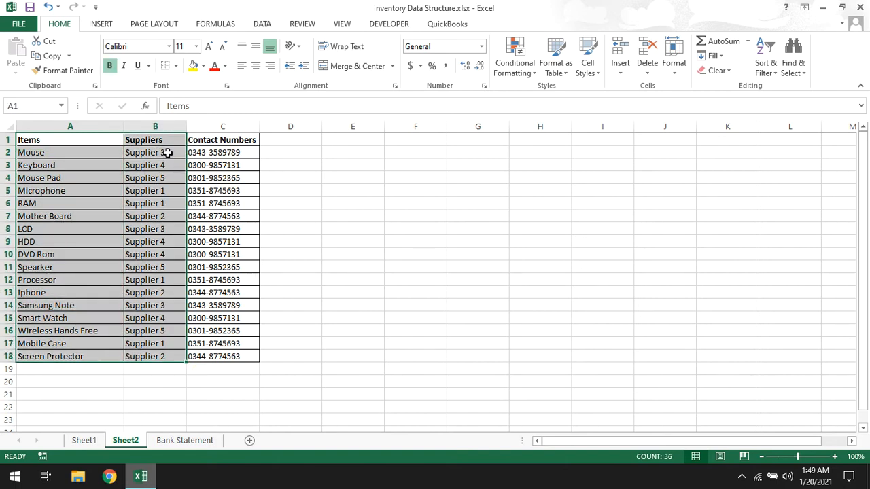
left_click_drag(75, 140, 232, 355)
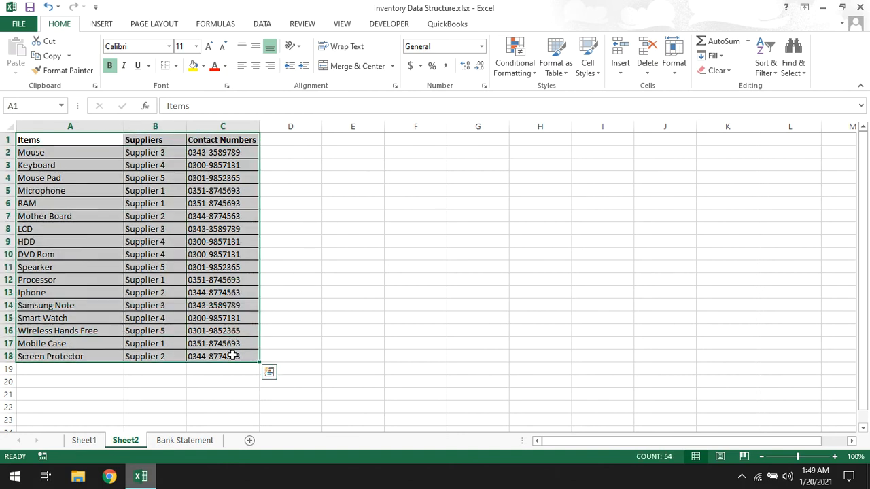
left_click(84, 440)
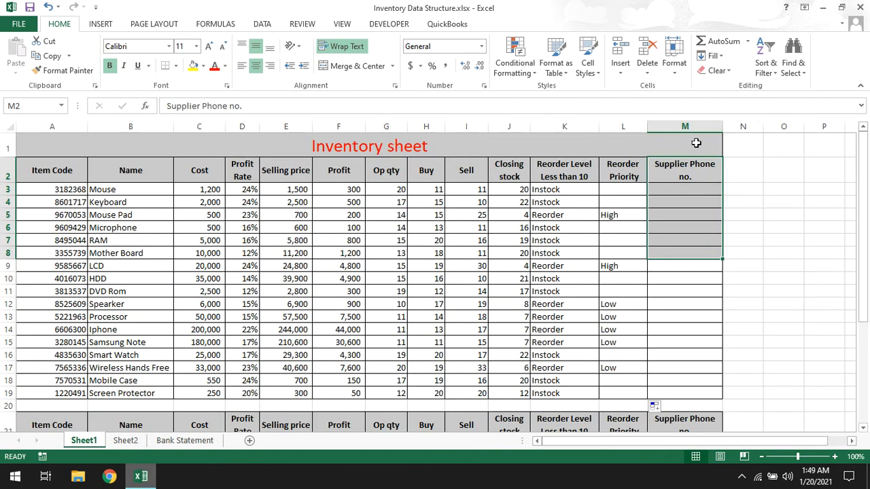
left_click(186, 440)
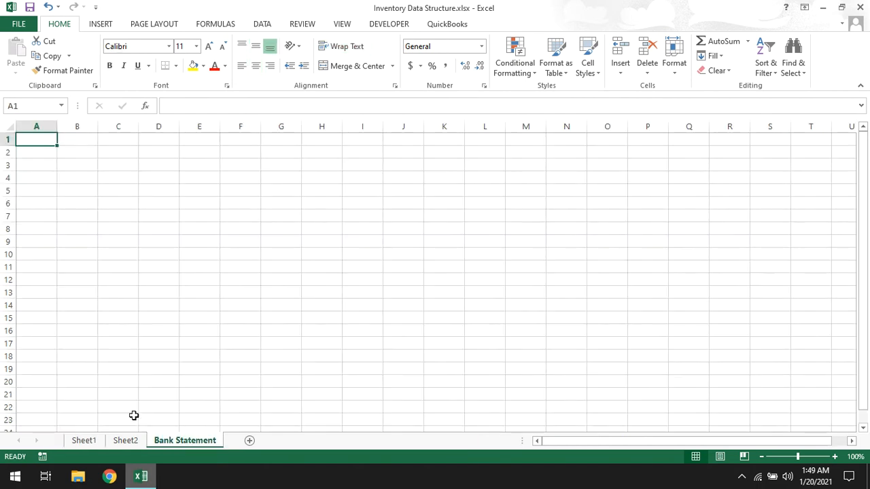
left_click(125, 441)
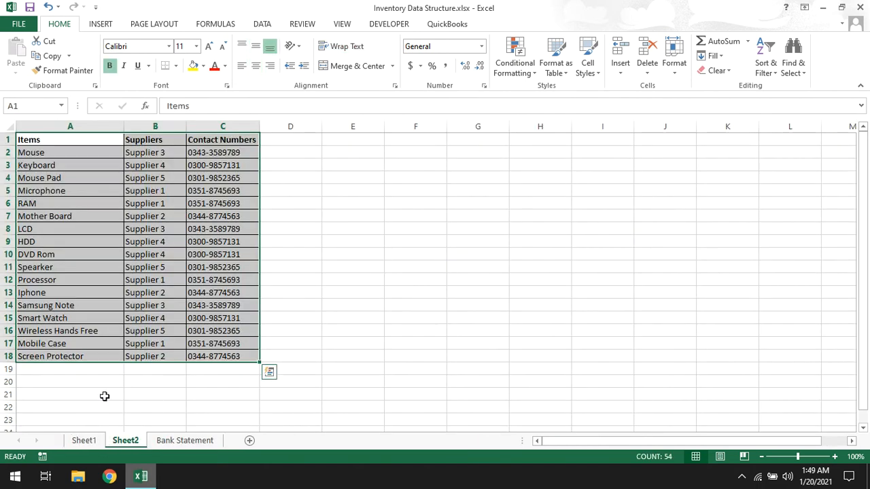
left_click(85, 441)
Start an IF formula in M3 for the supplier phone number with the condition K3="Reorder"
left_click(671, 193)
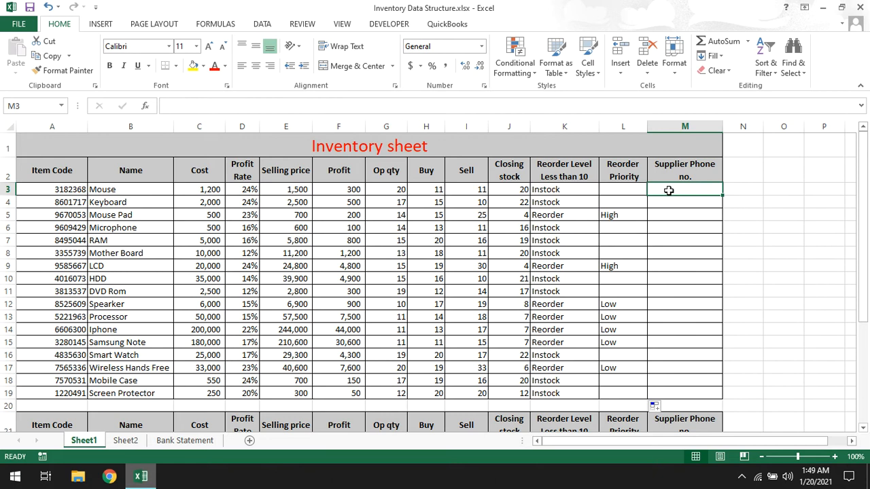
type("=if")
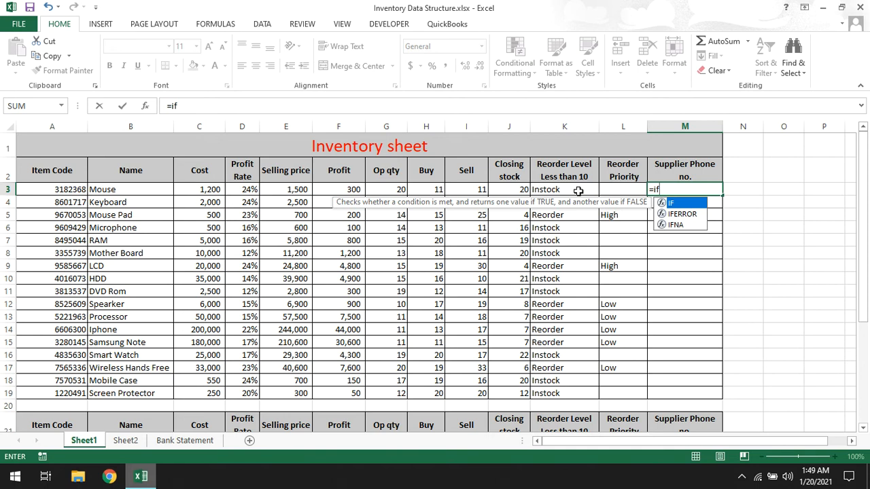
type("(")
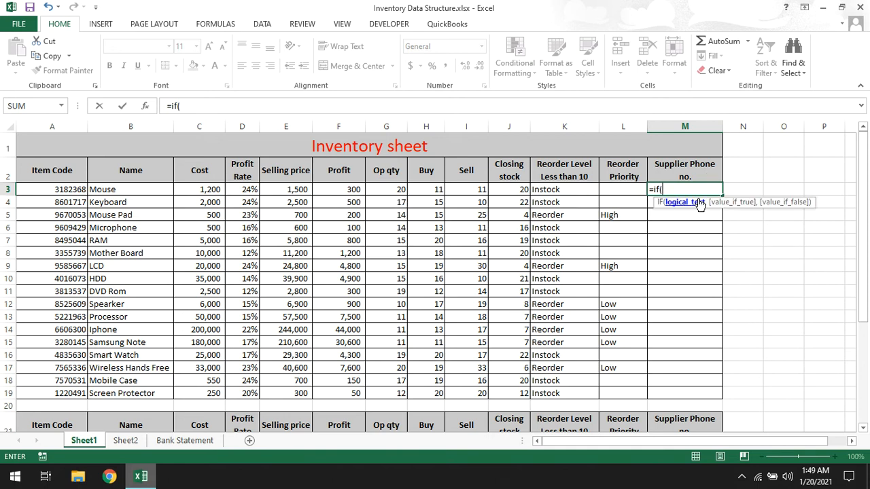
left_click(557, 190)
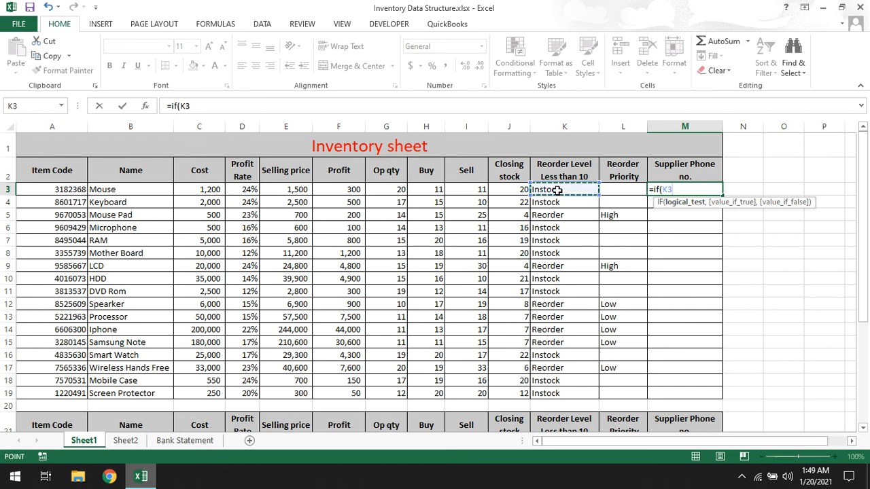
type("=\"Reorder")
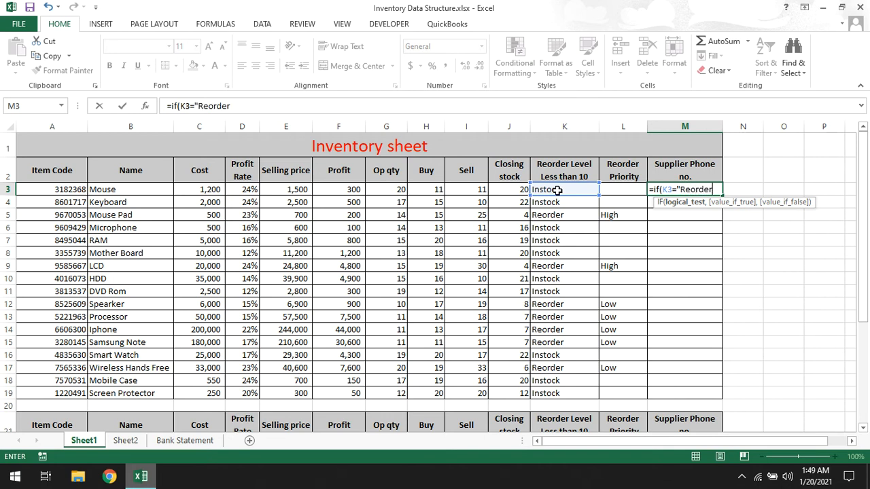
type("\",")
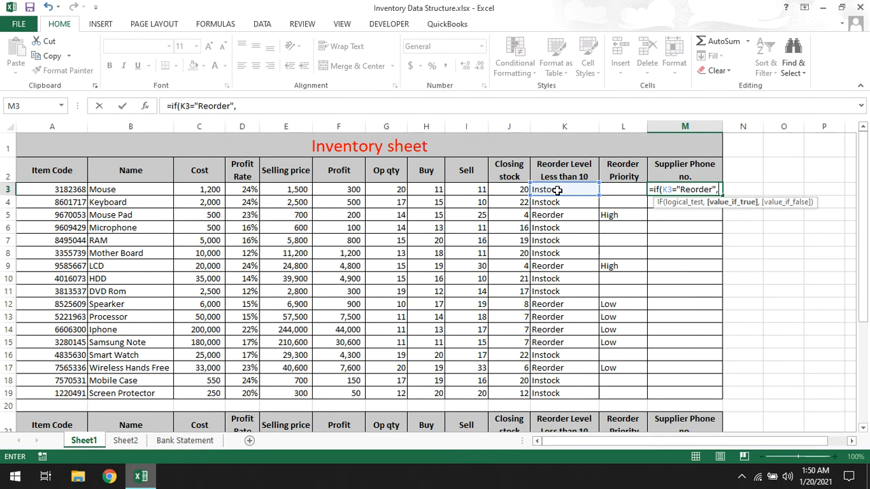
Add a VLOOKUP of B3 in Sheet2!$A$1:$C$18 with column index 3 and range lookup 0 as the IF formula's true value
type("vl")
key("Tab")
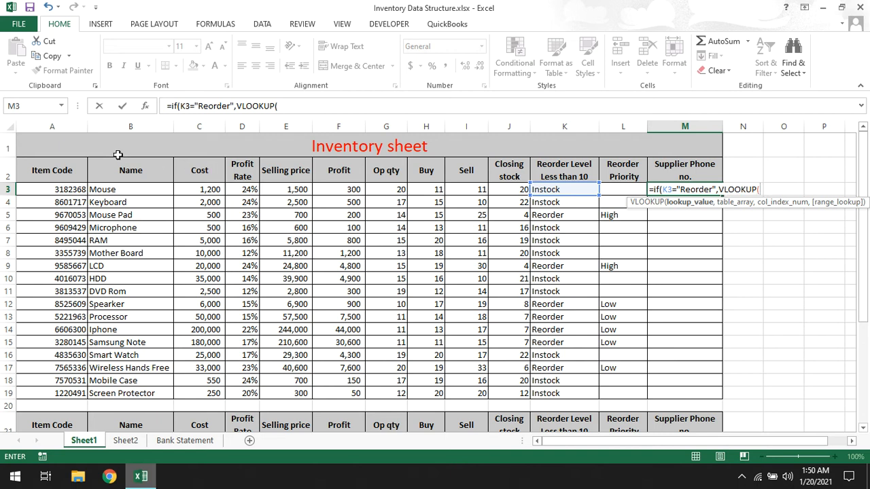
left_click(101, 189)
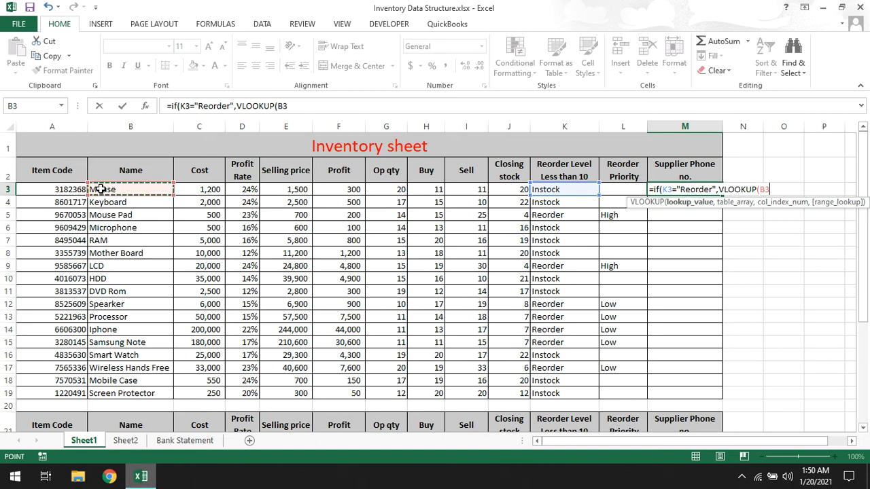
type(",")
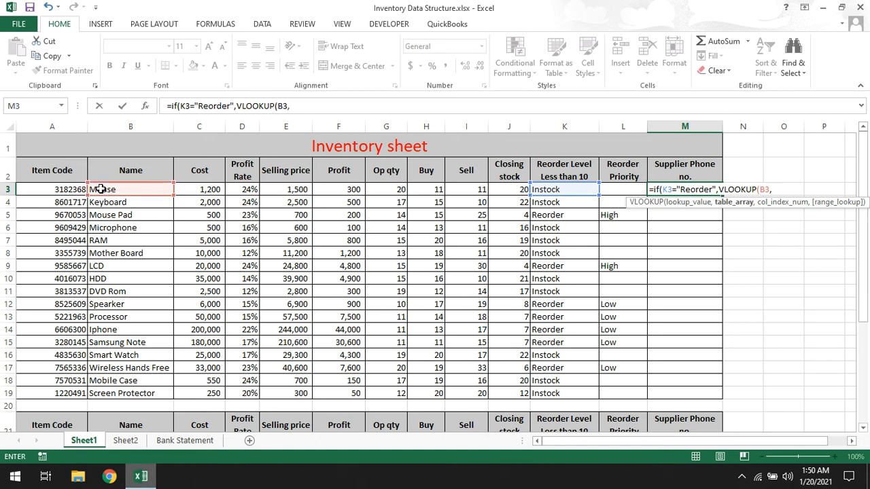
left_click(126, 441)
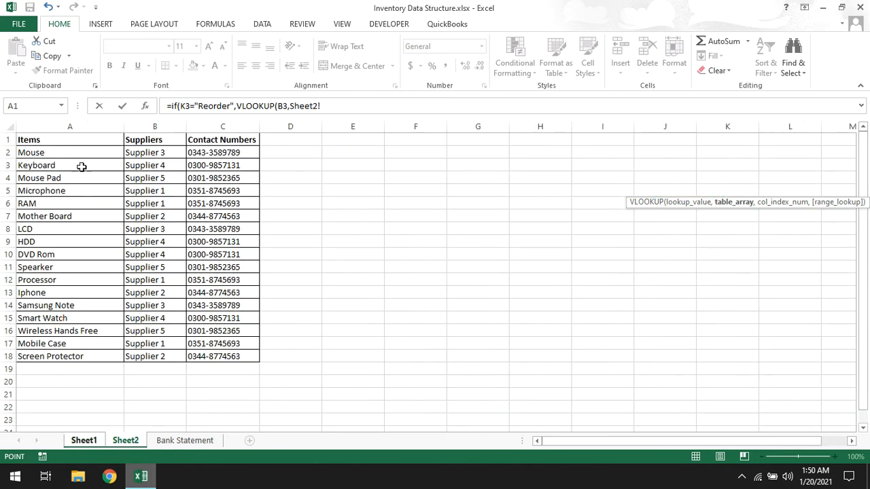
left_click_drag(67, 140, 213, 359)
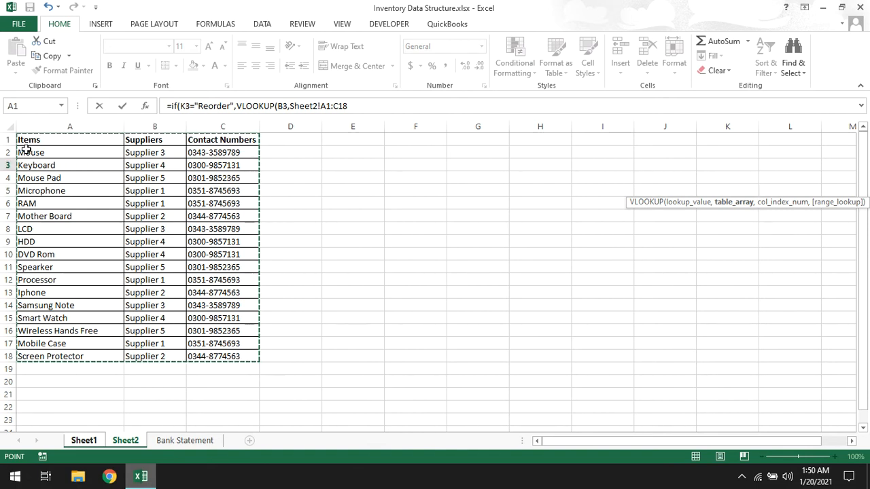
key("F4")
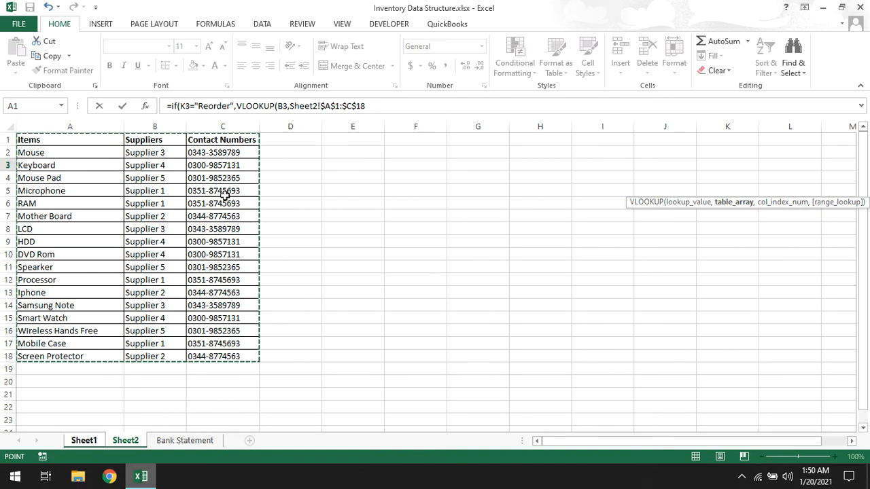
type(",")
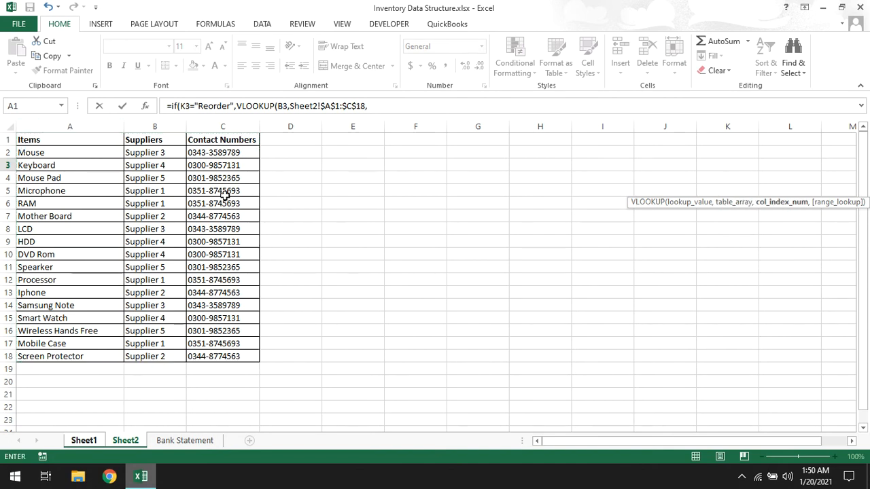
type("3,0")
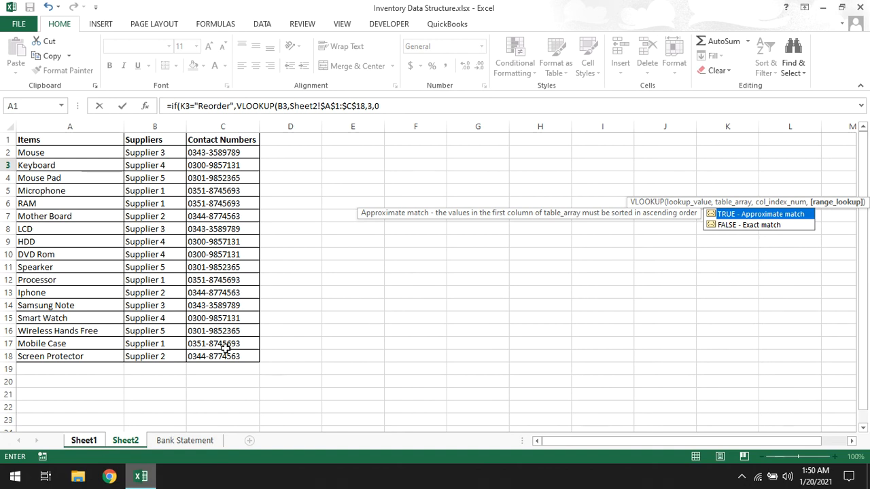
Close the VLOOKUP, give the IF formula "" as its false value, and copy M3 down through M19
left_click(401, 106)
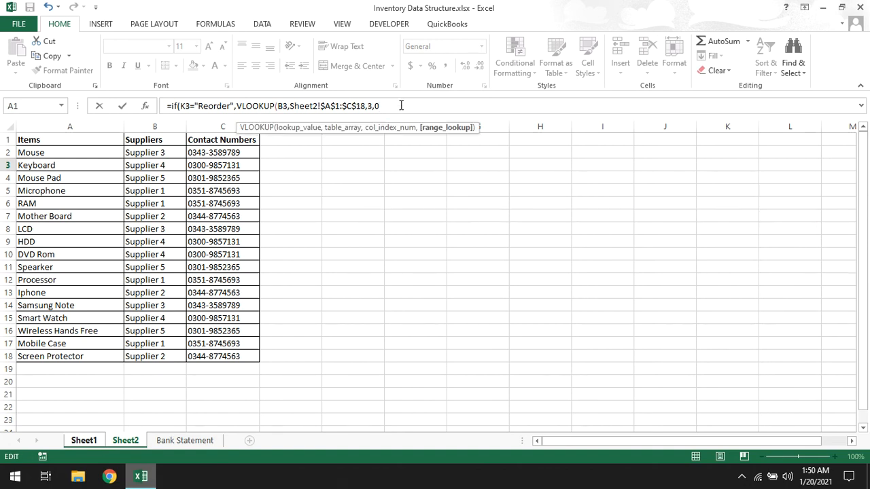
type(")")
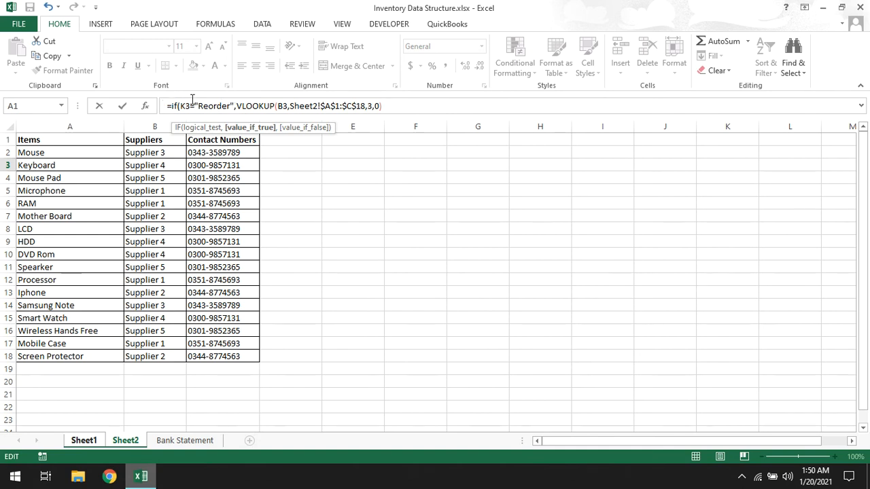
type(")")
type(")")
type(",\"\"")
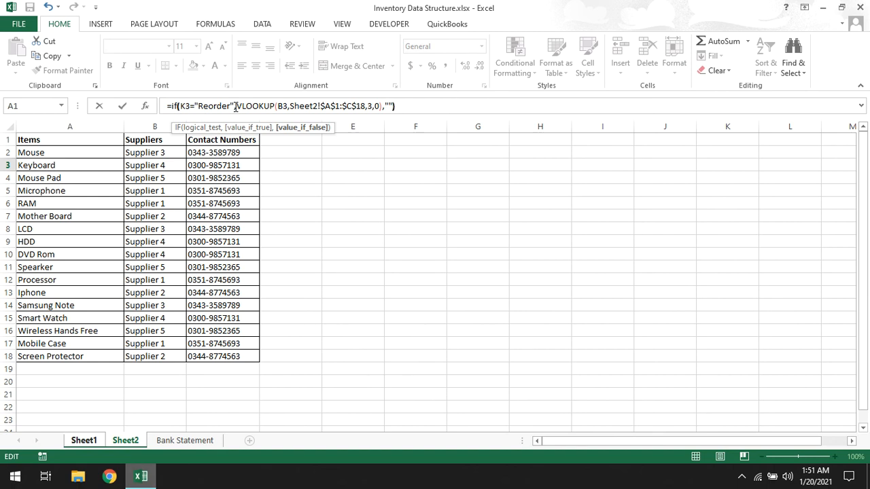
key("Return")
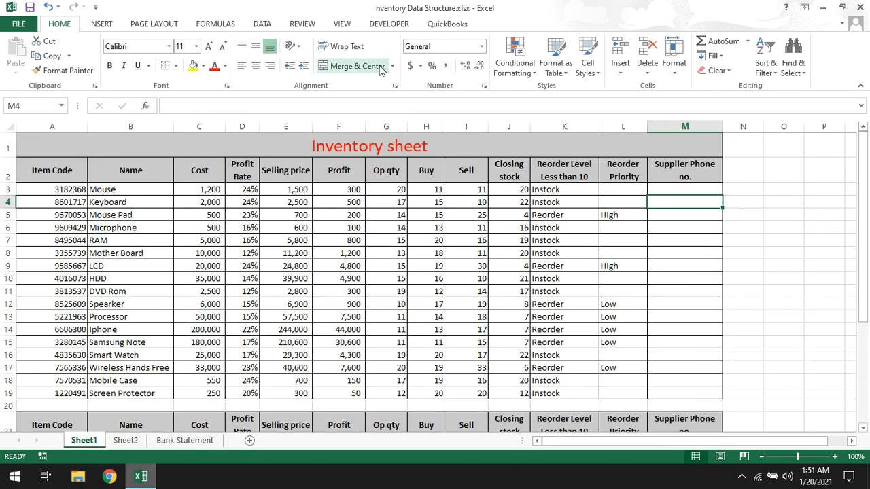
left_click(709, 187)
left_click_drag(722, 196, 703, 398)
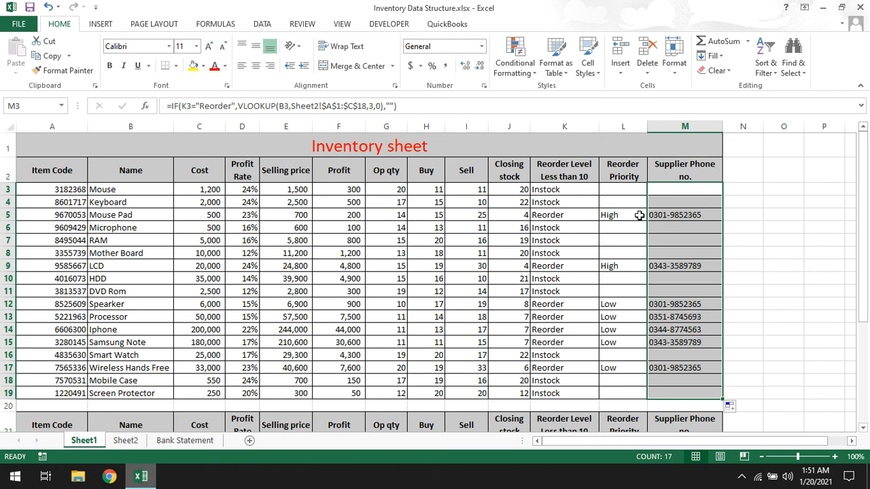
left_click_drag(559, 215, 668, 210)
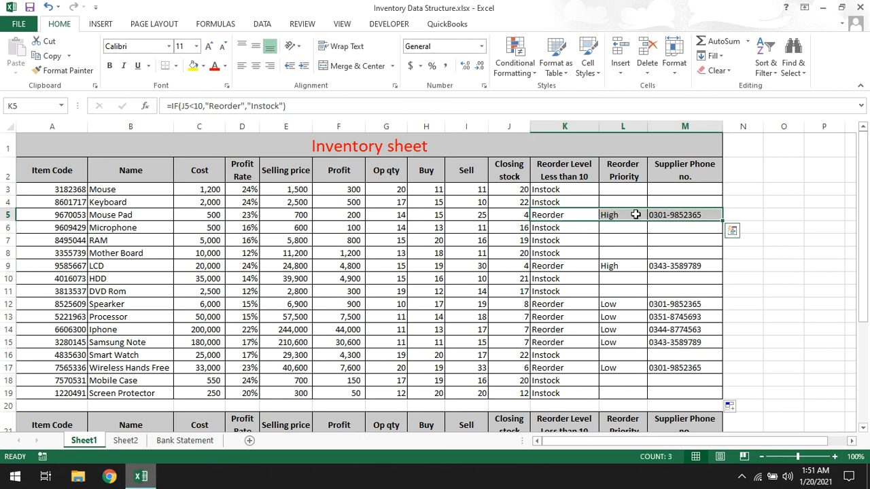
left_click_drag(568, 303, 694, 338)
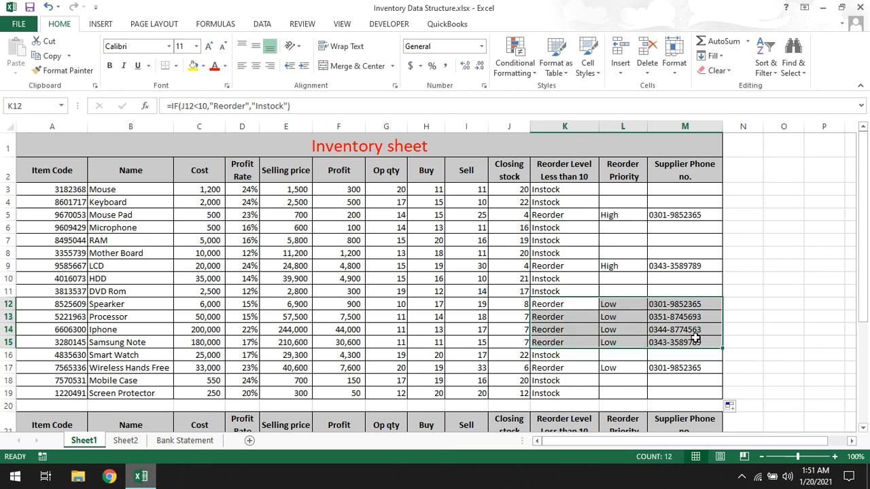
Strip the IF condition from M3, leaving =VLOOKUP(B3,Sheet2!$A$1:$C$18,3,0), and copy it down through M19
left_click(677, 186)
double_click(678, 185)
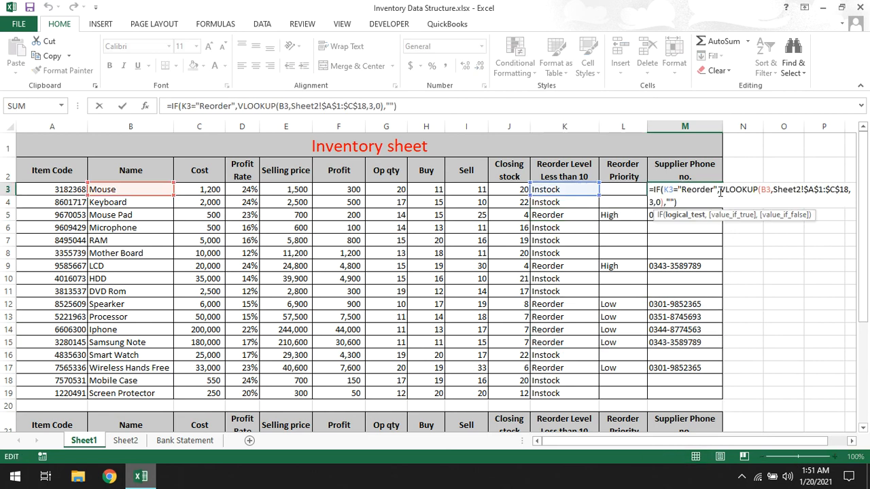
left_click_drag(719, 189, 654, 189)
key("BackSpace")
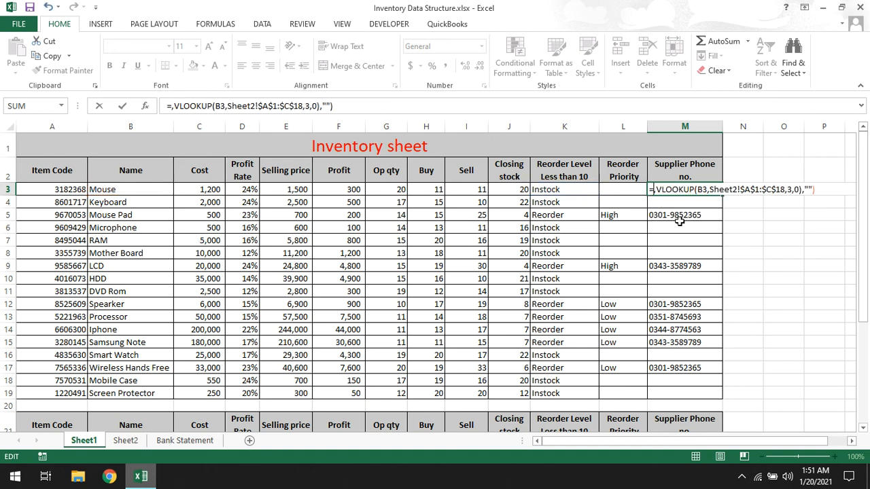
left_click(828, 189)
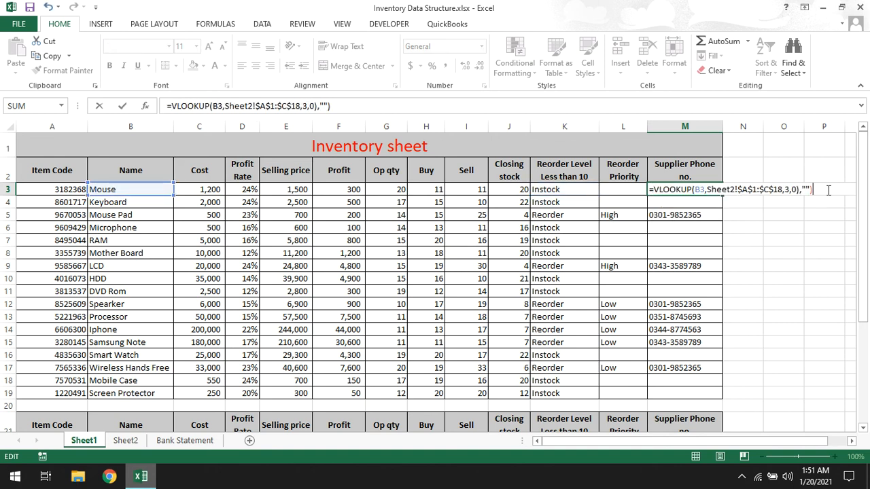
key("BackSpace")
key("BackSpace")
key("BackSpace")
key("BackSpace")
key("Return")
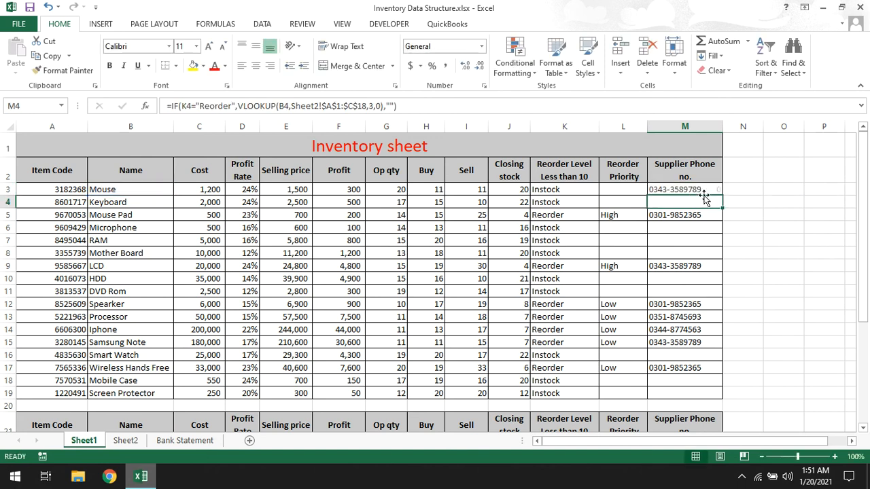
left_click(707, 190)
left_click_drag(722, 196, 695, 398)
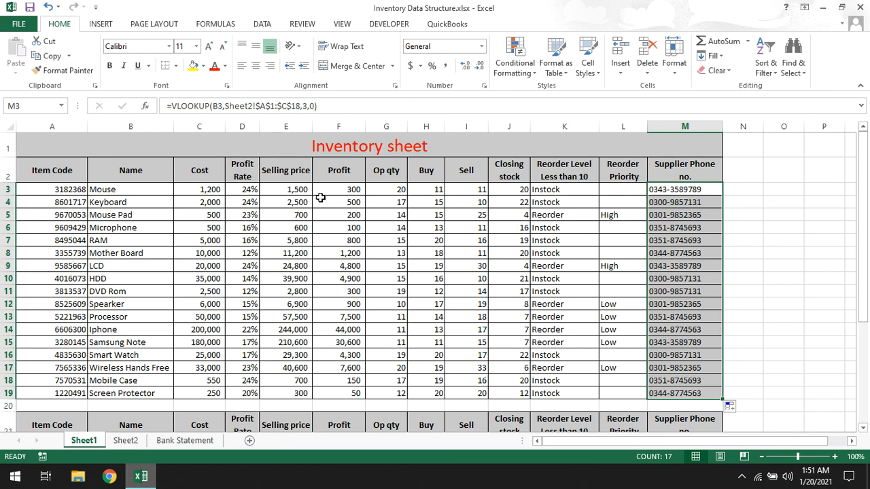
Undo the copy-down and the edit that stripped the IF condition from M3, and inspect the restored formula's arguments
left_click(669, 190)
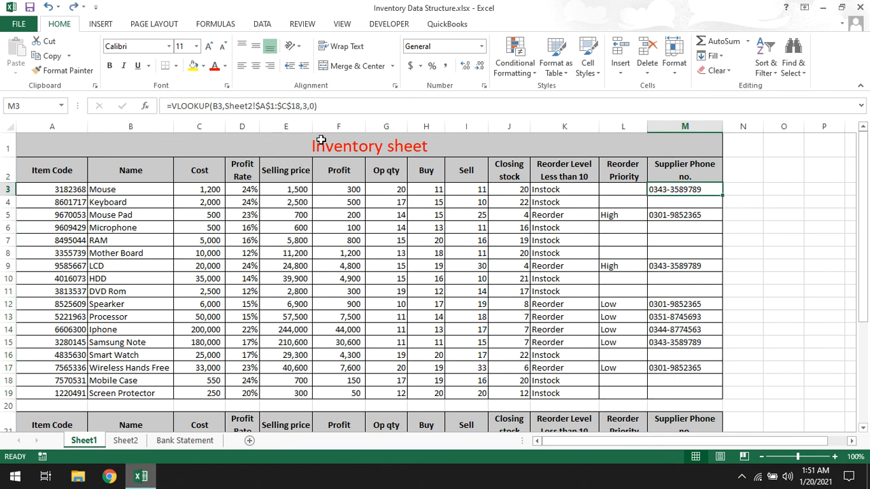
key("ctrl+z")
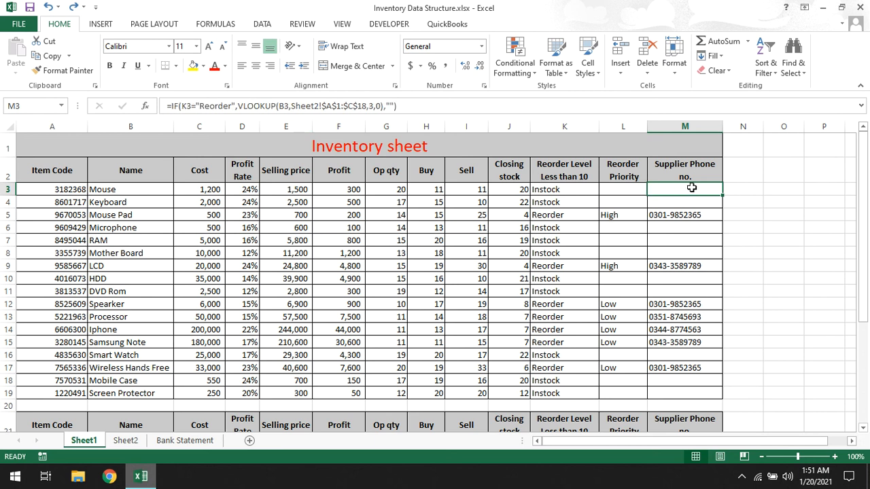
double_click(691, 188)
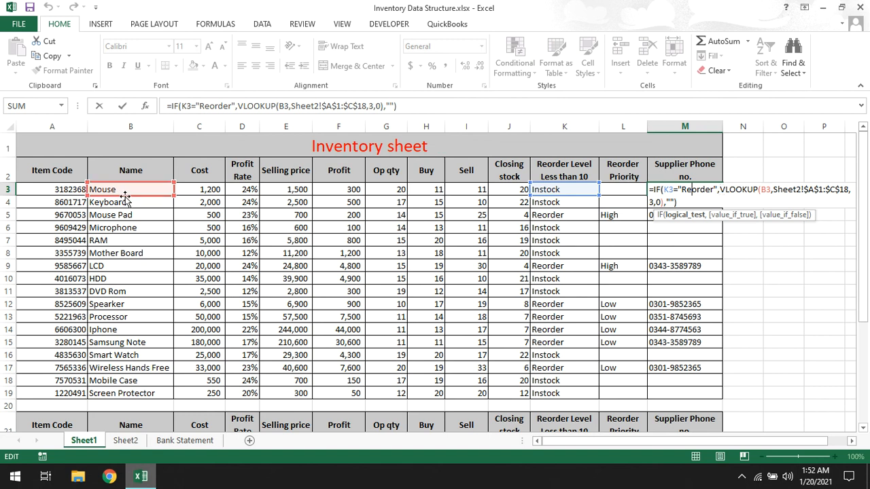
key("Escape")
Review the item names and the full lookup range A1:C18 on Sheet2, and return to Sheet1
left_click(125, 440)
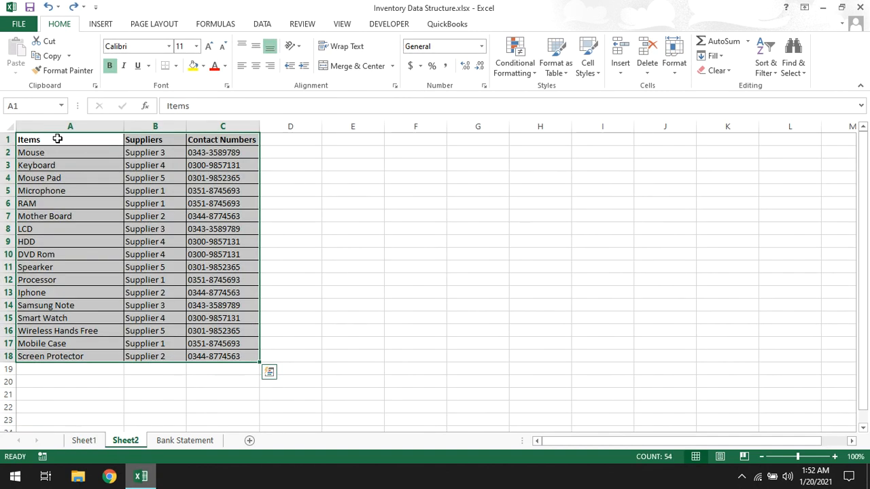
left_click_drag(57, 139, 31, 357)
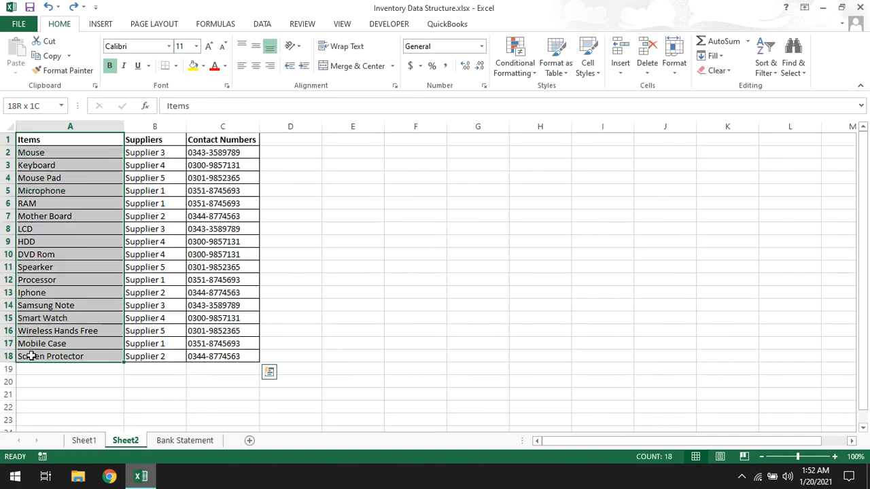
left_click_drag(110, 140, 232, 358)
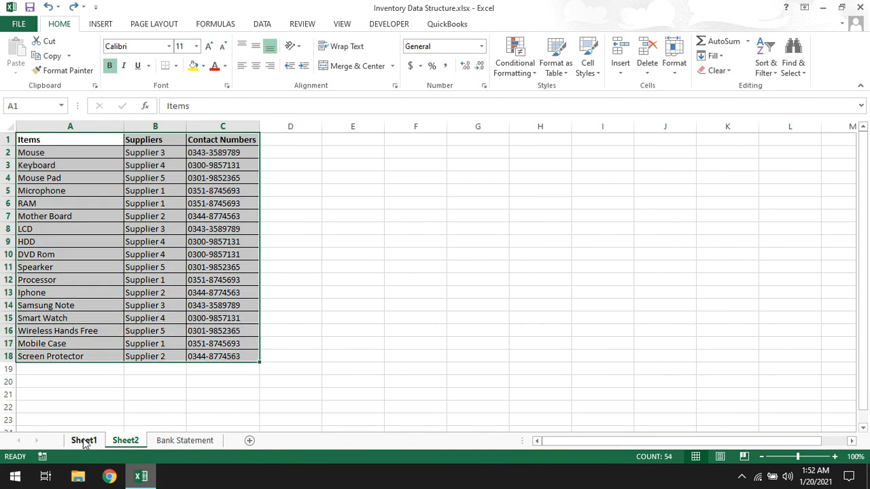
left_click(83, 440)
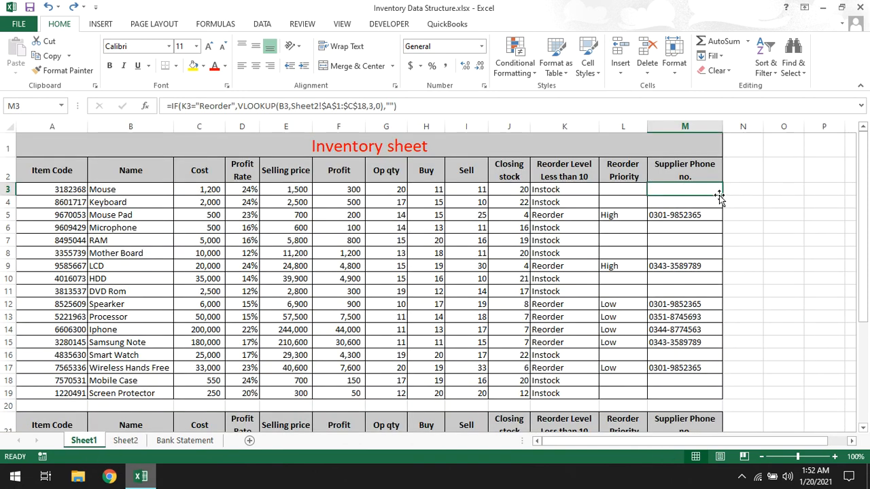
Copy the IF and VLOOKUP supplier phone formula from M3 down through M19 and reselect M3
left_click_drag(723, 195, 697, 400)
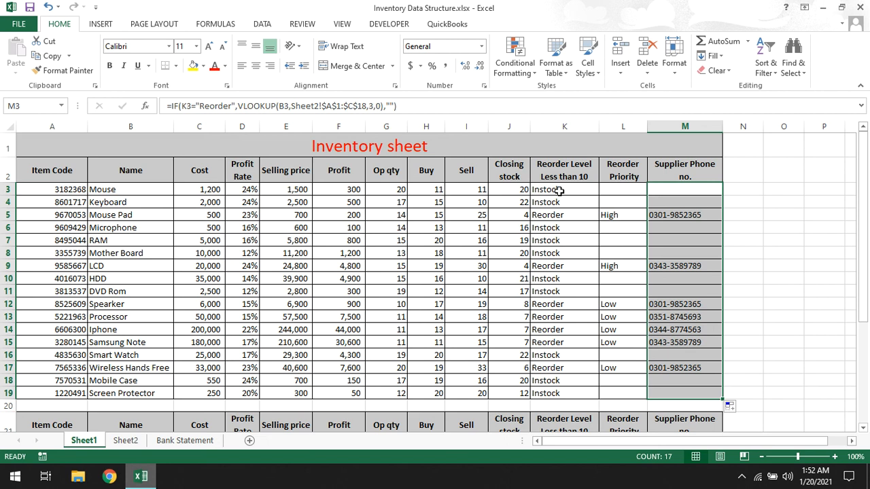
left_click(659, 191)
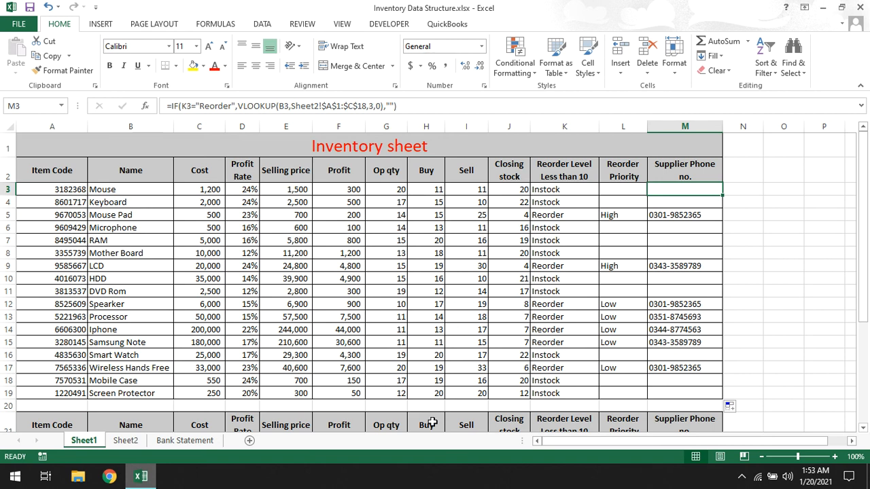
left_click(741, 476)
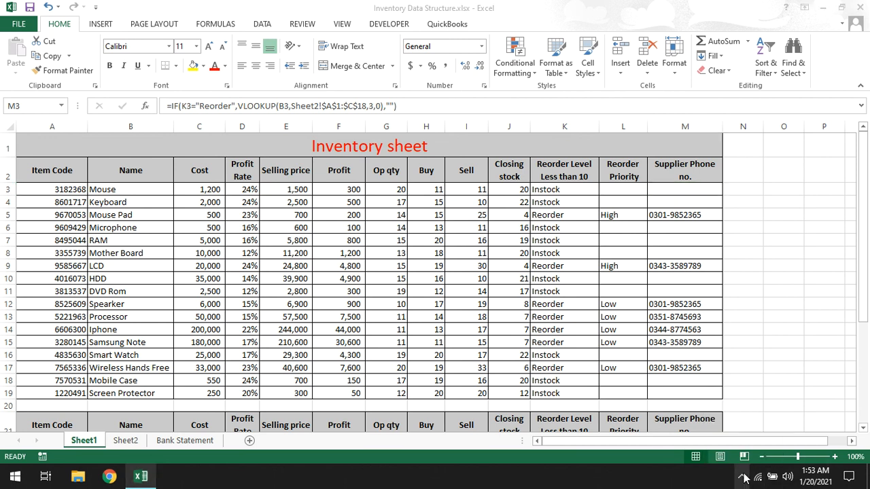
left_click(716, 450)
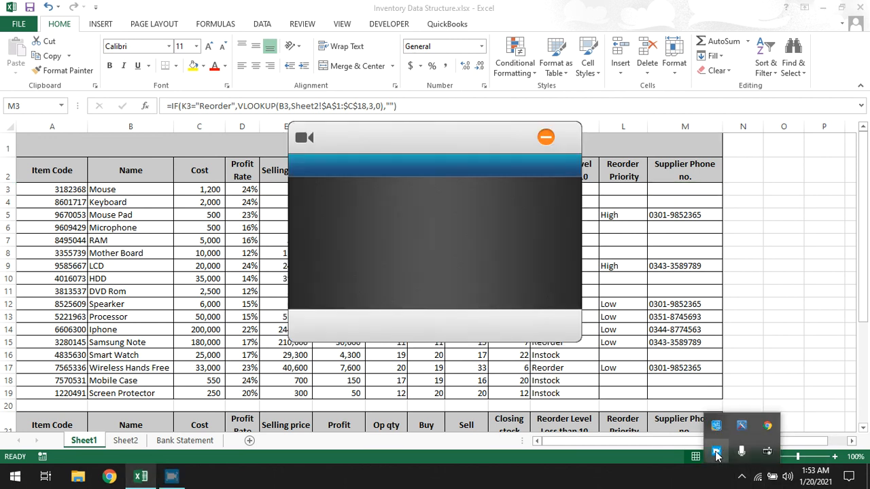